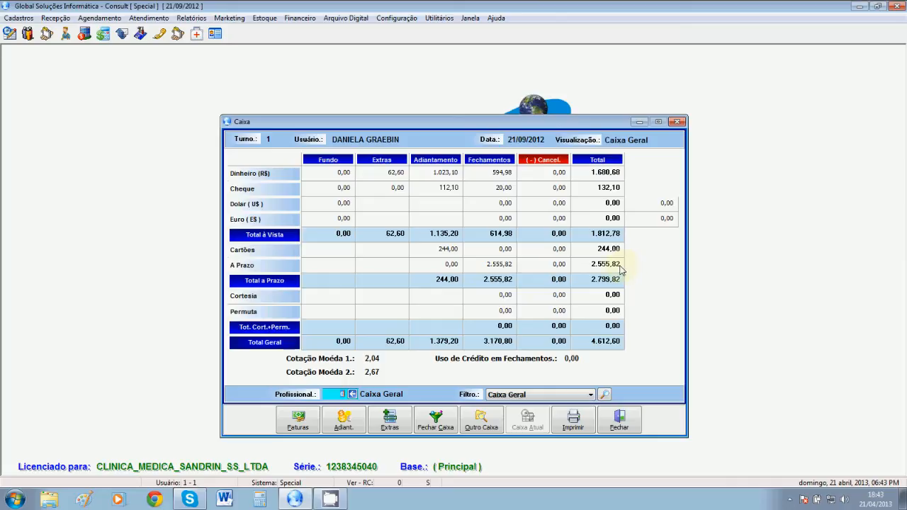
# Step: Display the cash register movements for professional 1, followed by those for professional 2
pyautogui.write('1')
pyautogui.press('Return')
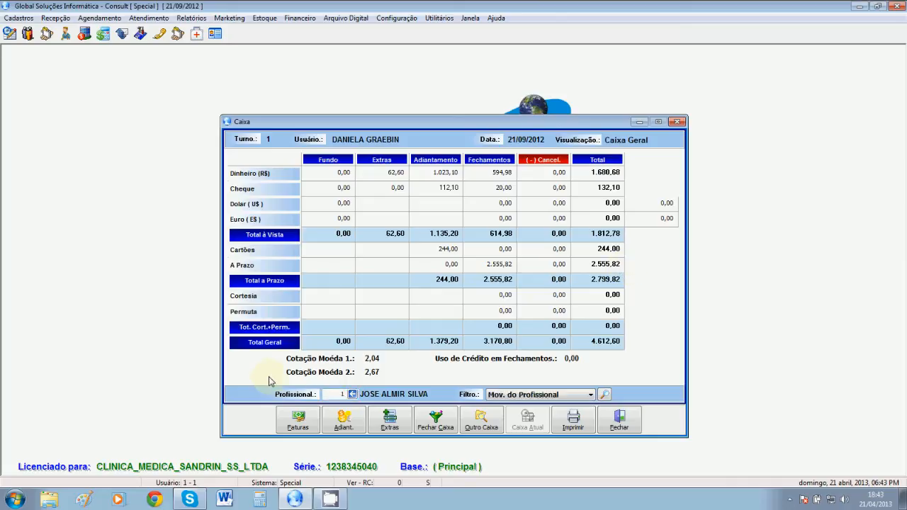
pyautogui.click(604, 395)
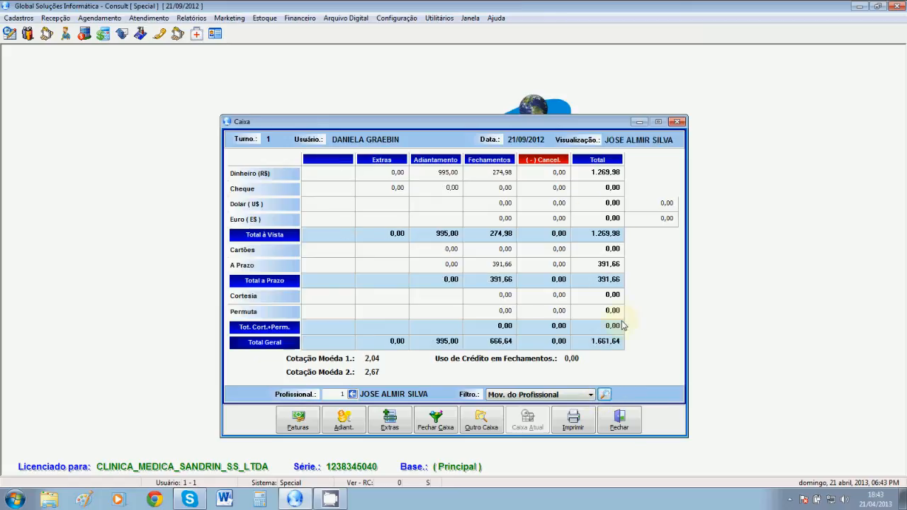
pyautogui.click(340, 395)
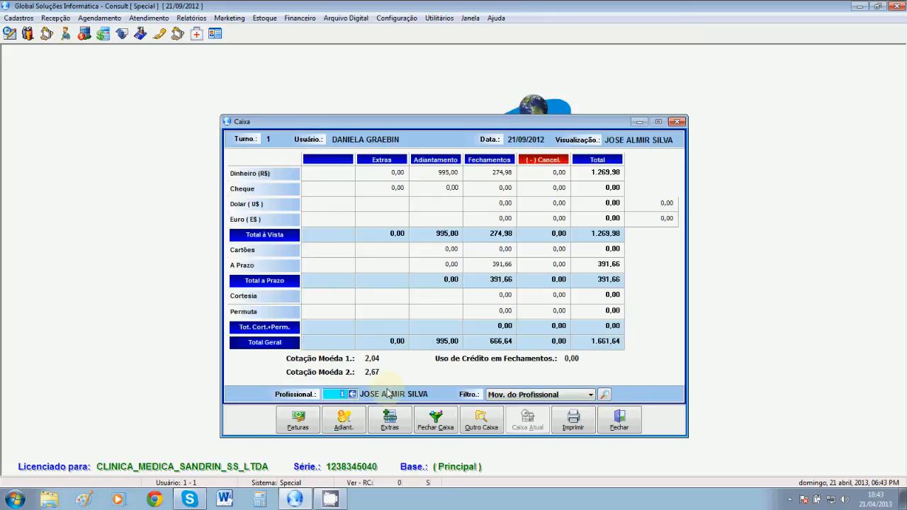
pyautogui.write('2')
pyautogui.press('Return')
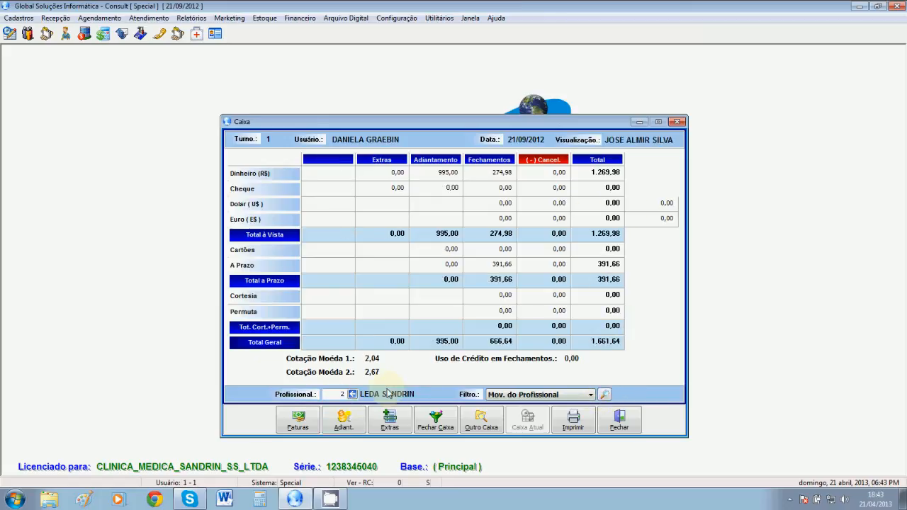
pyautogui.click(606, 395)
# Step: Display the cash register movements for professional 3, followed by those for professional 4
pyautogui.click(333, 394)
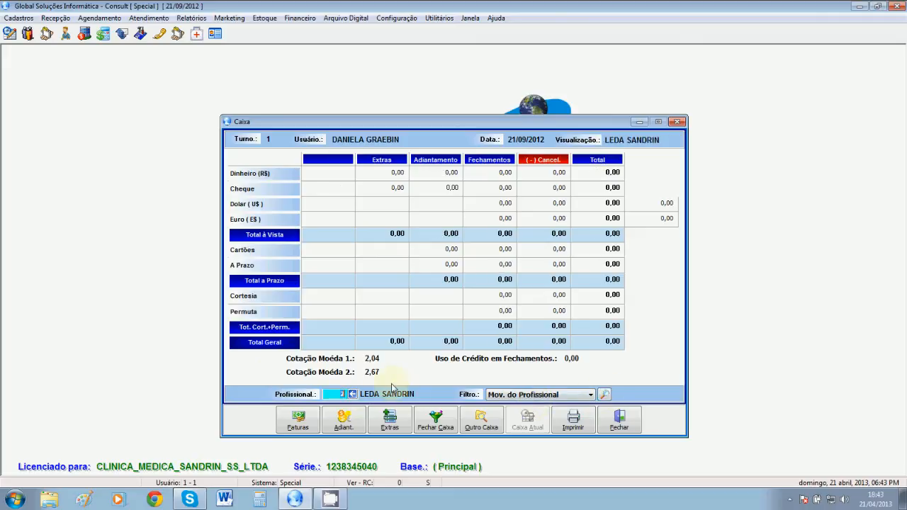
pyautogui.write('3')
pyautogui.press('Return')
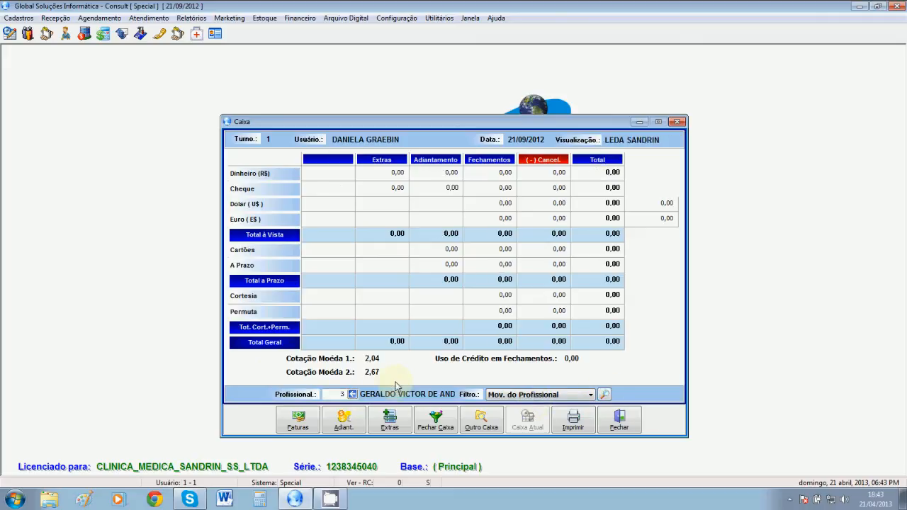
pyautogui.click(606, 395)
pyautogui.click(333, 394)
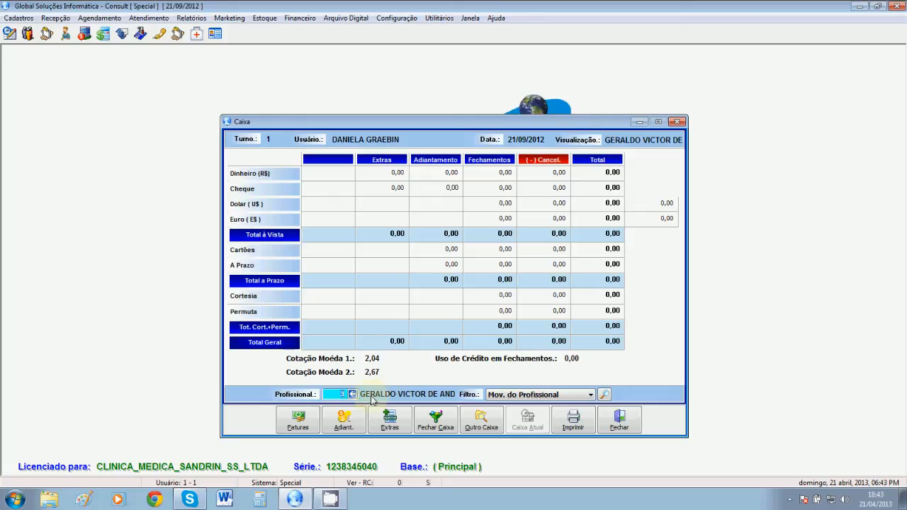
pyautogui.write('4')
pyautogui.press('Return')
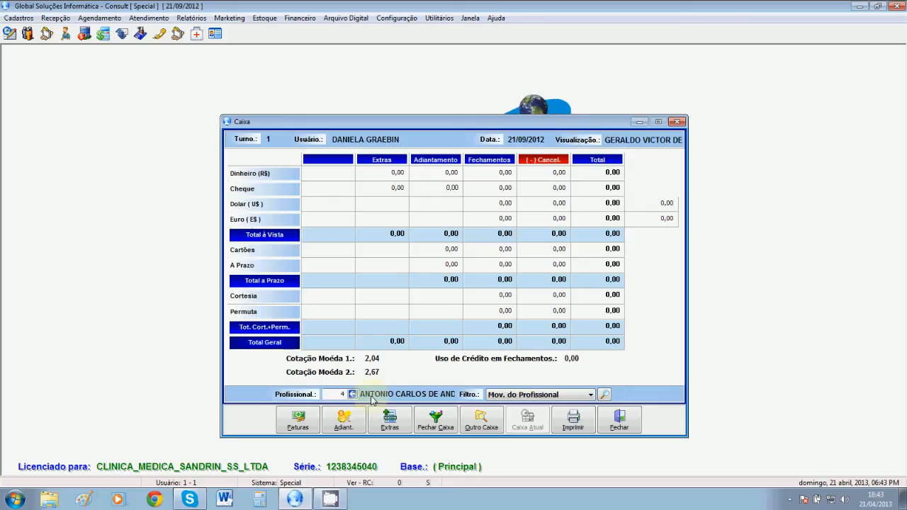
pyautogui.click(604, 395)
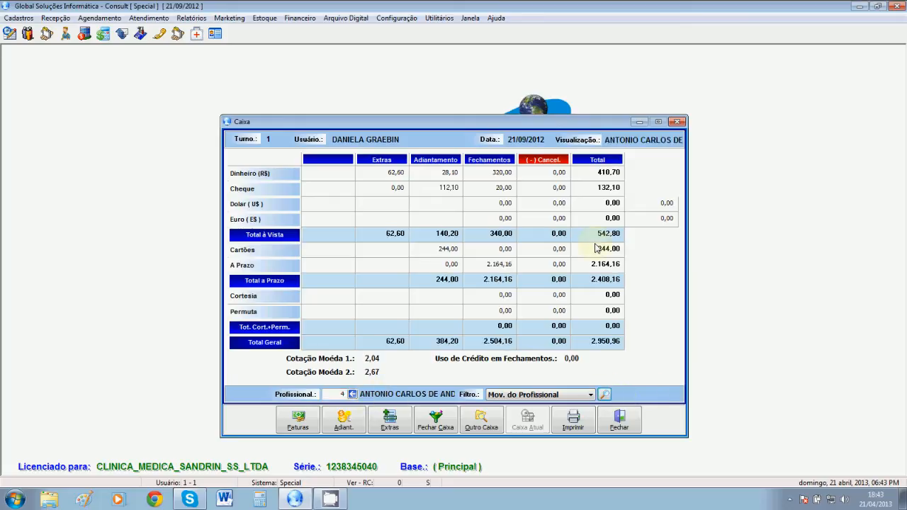
# Step: Return the cash register to the overall Caixa Geral view using professional code 0
pyautogui.click(330, 396)
pyautogui.write('0')
pyautogui.press('Return')
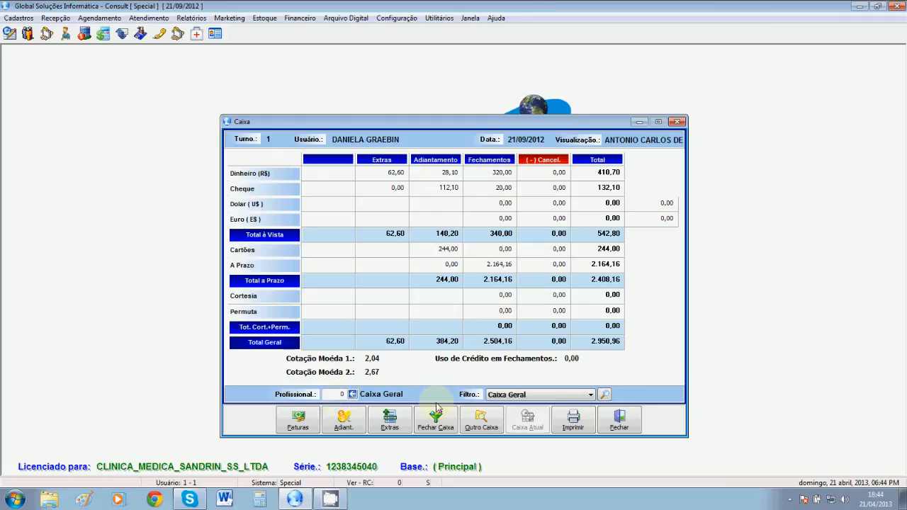
pyautogui.click(604, 395)
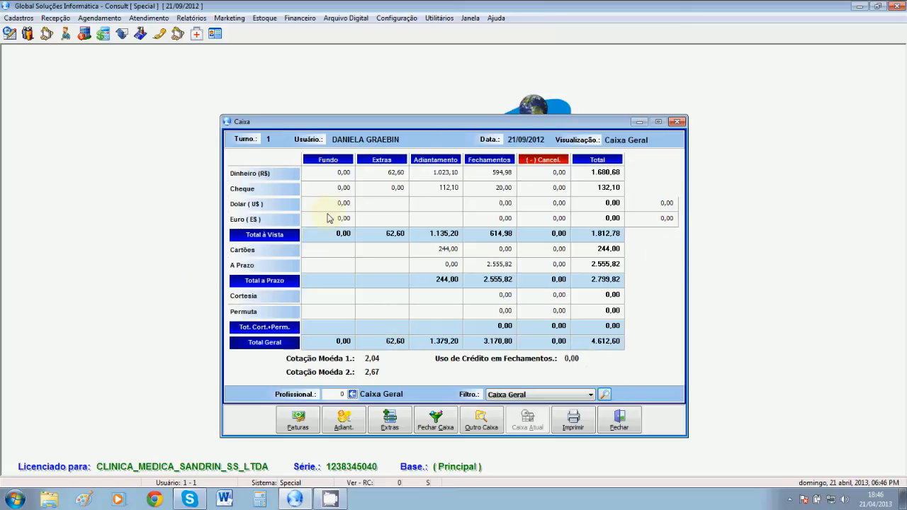
# Step: Open the cash register's closed invoices and review the items and payment of the first invoice in the list
pyautogui.click(297, 424)
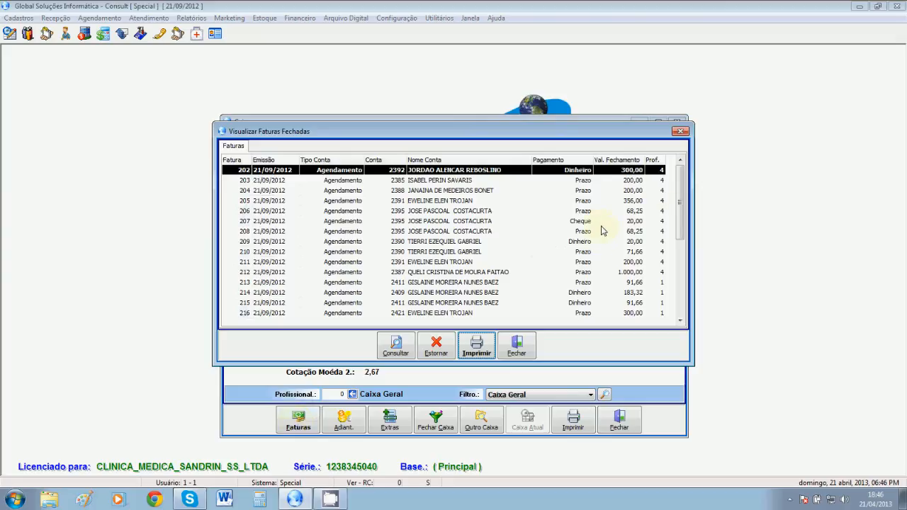
pyautogui.moveTo(632, 133); pyautogui.dragTo(624, 68)
pyautogui.moveTo(672, 111); pyautogui.dragTo(673, 152)
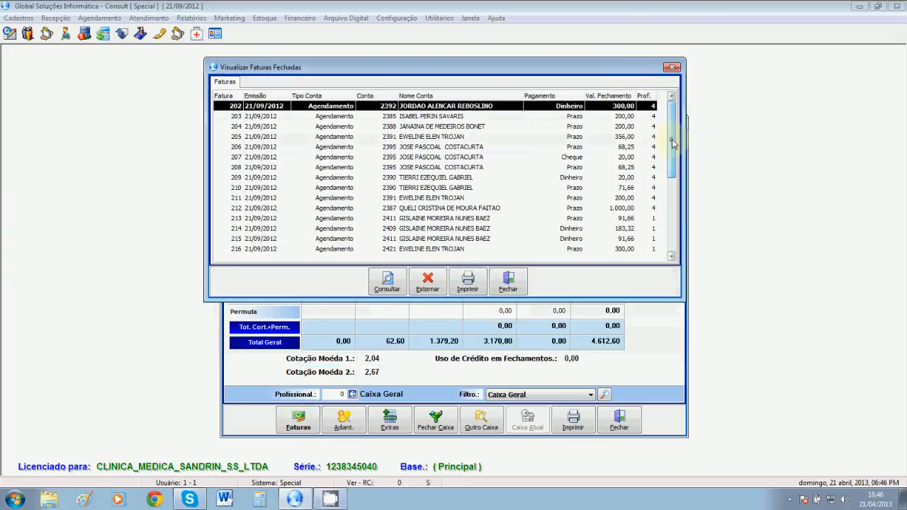
pyautogui.doubleClick(407, 107)
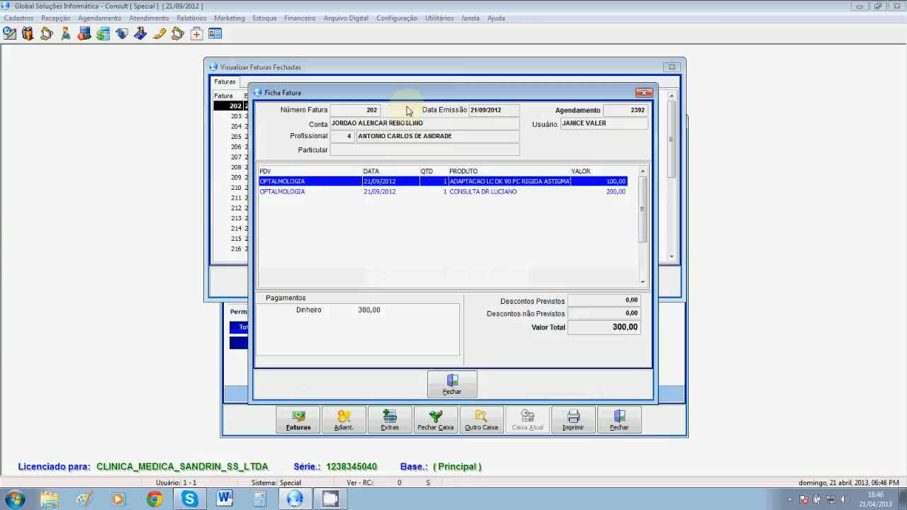
pyautogui.moveTo(404, 95); pyautogui.dragTo(411, 125)
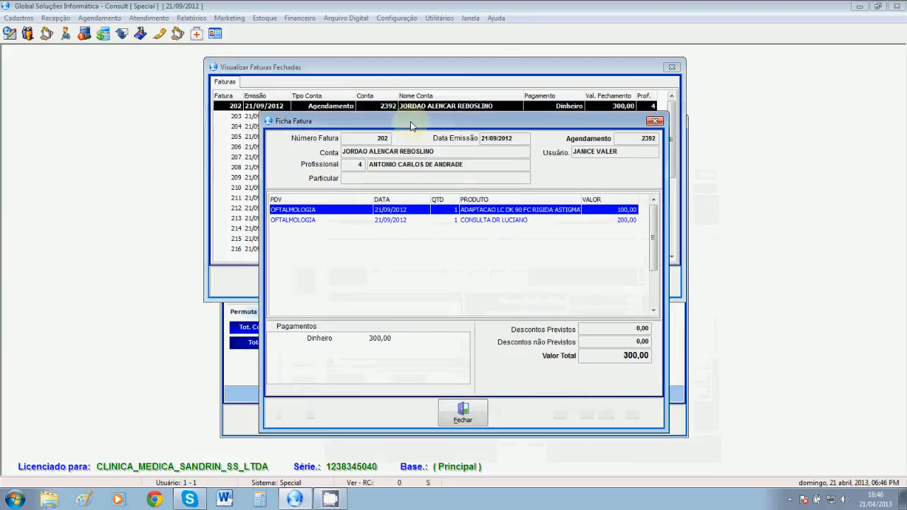
pyautogui.click(462, 220)
pyautogui.click(462, 209)
pyautogui.click(464, 220)
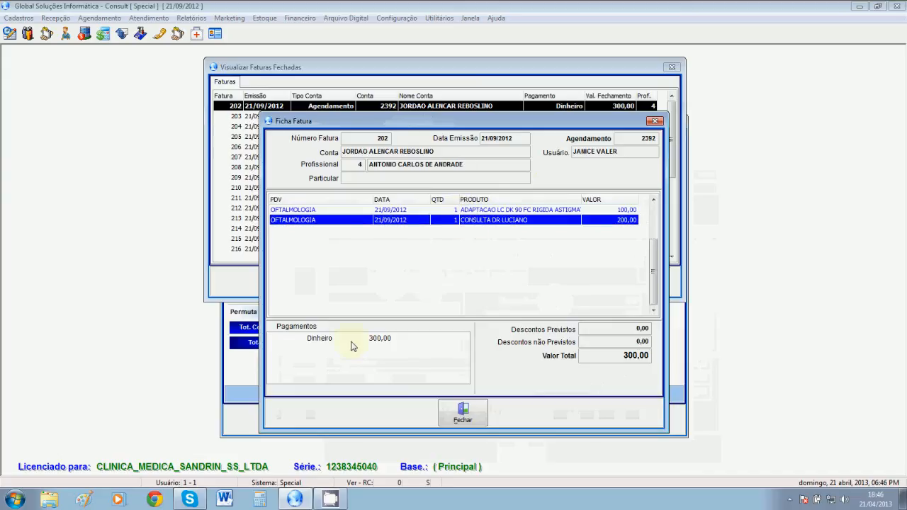
pyautogui.click(325, 341)
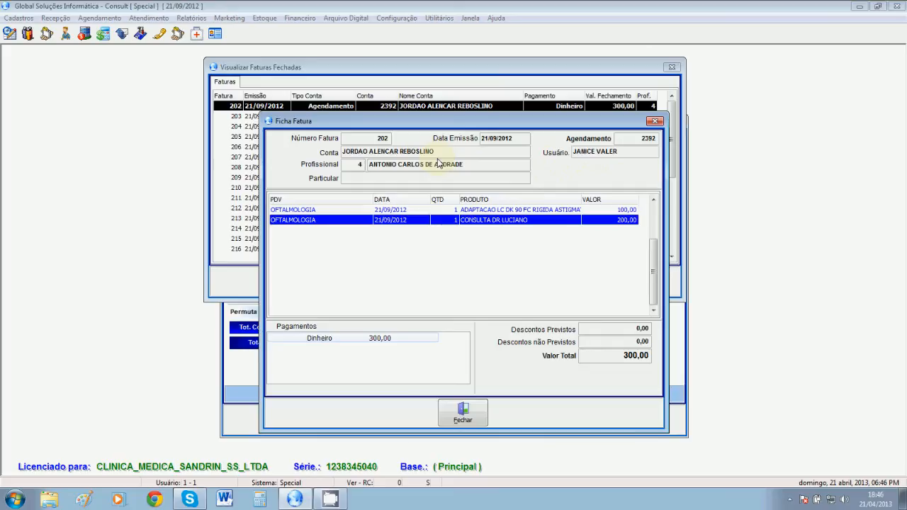
pyautogui.click(479, 415)
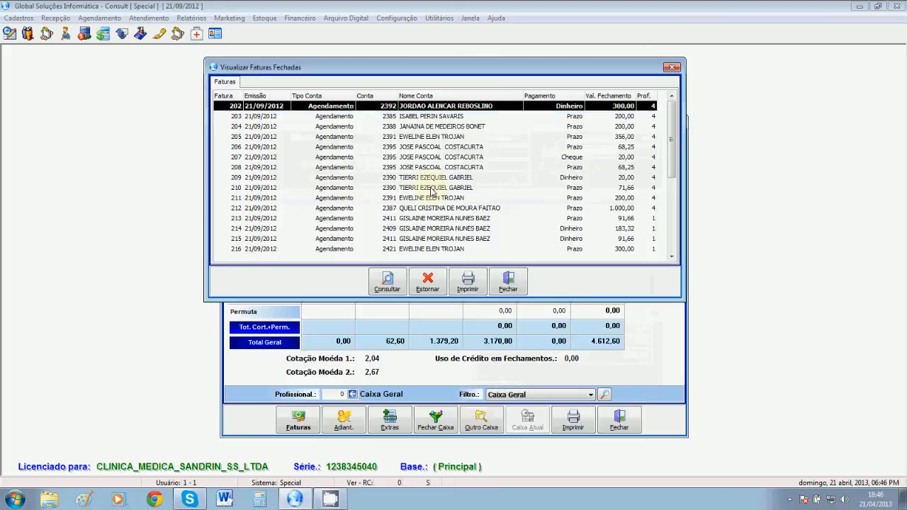
# Step: Reverse the second invoice in the list with invoice cancellation reason TESTE and cancellation motive code 1, ERRO DE FECHAMENTO
pyautogui.click(461, 116)
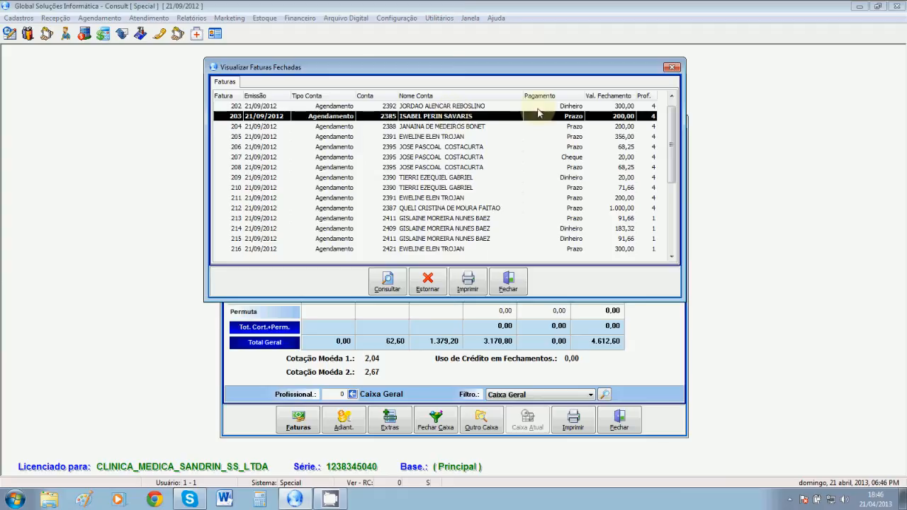
pyautogui.moveTo(603, 67); pyautogui.dragTo(617, 197)
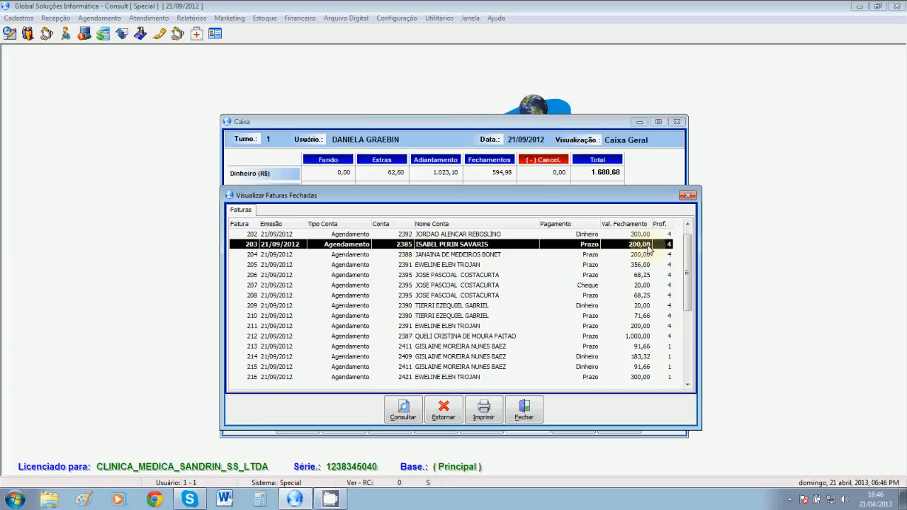
pyautogui.moveTo(603, 196); pyautogui.dragTo(550, 298)
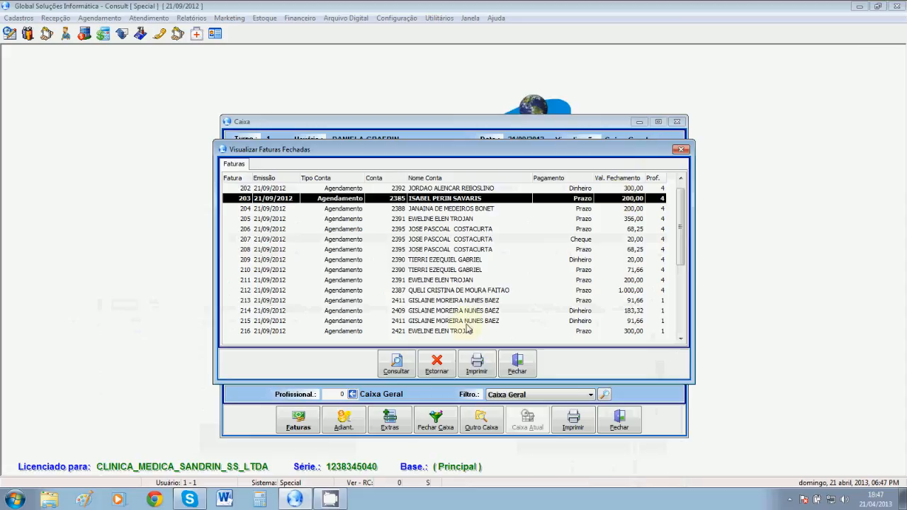
pyautogui.click(442, 367)
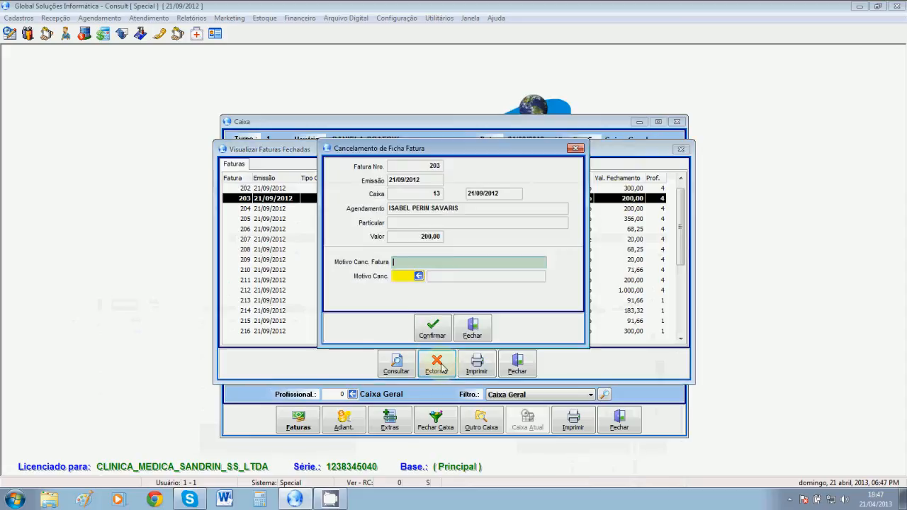
pyautogui.write('TESTE')
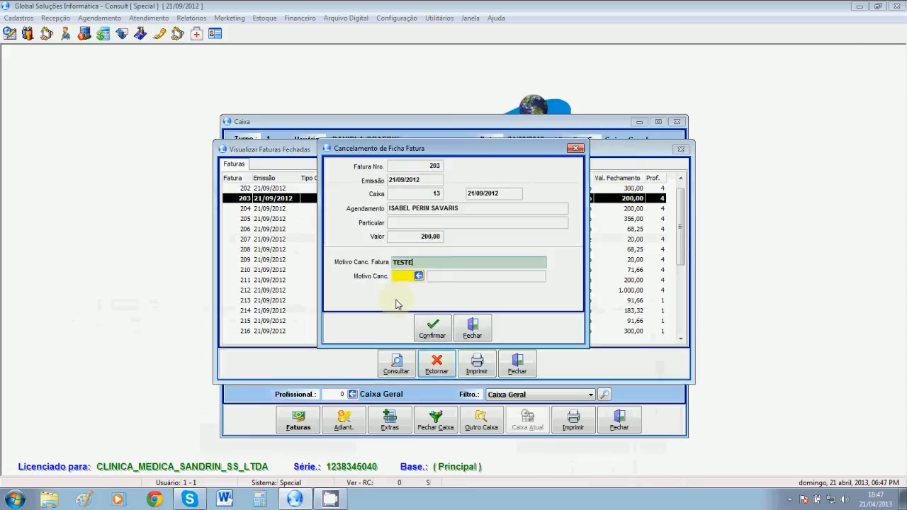
pyautogui.press('Tab')
pyautogui.write('1')
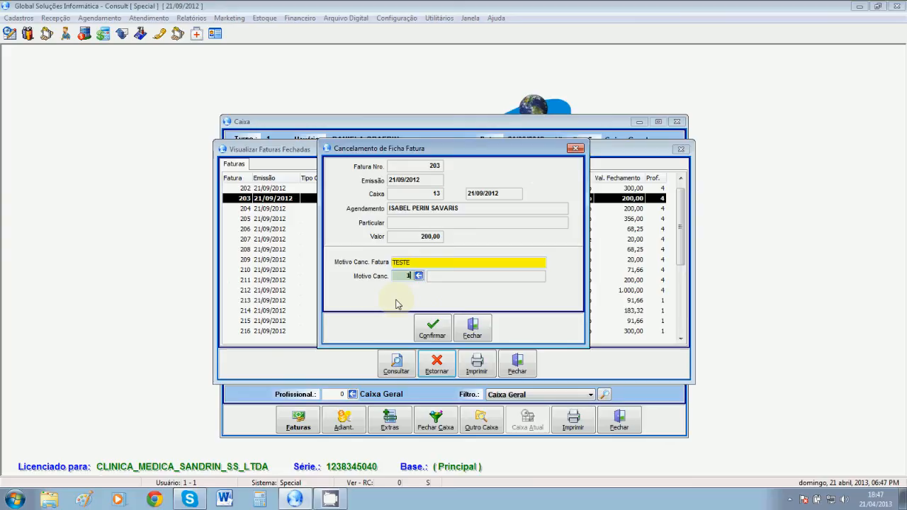
pyautogui.press('Tab')
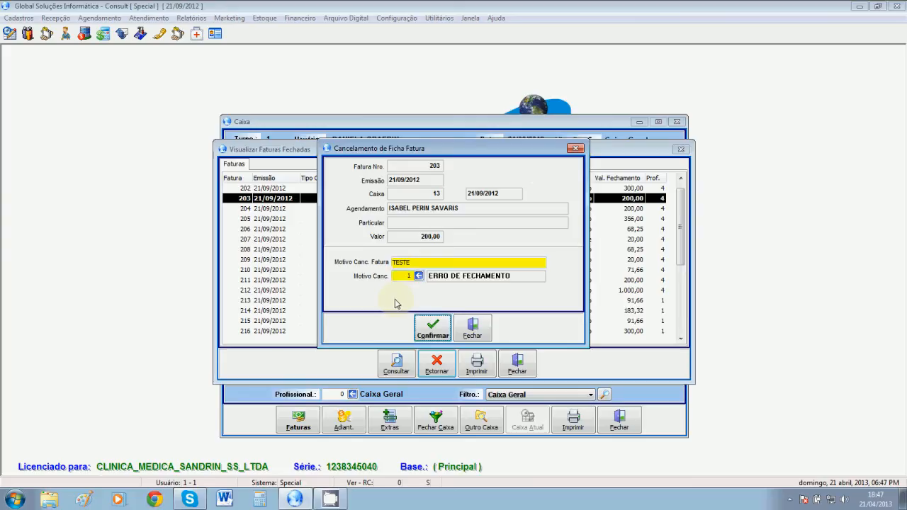
pyautogui.click(432, 328)
# Step: Highlight the number of the generated standalone account in the notice and acknowledge it
pyautogui.moveTo(375, 209); pyautogui.dragTo(487, 225)
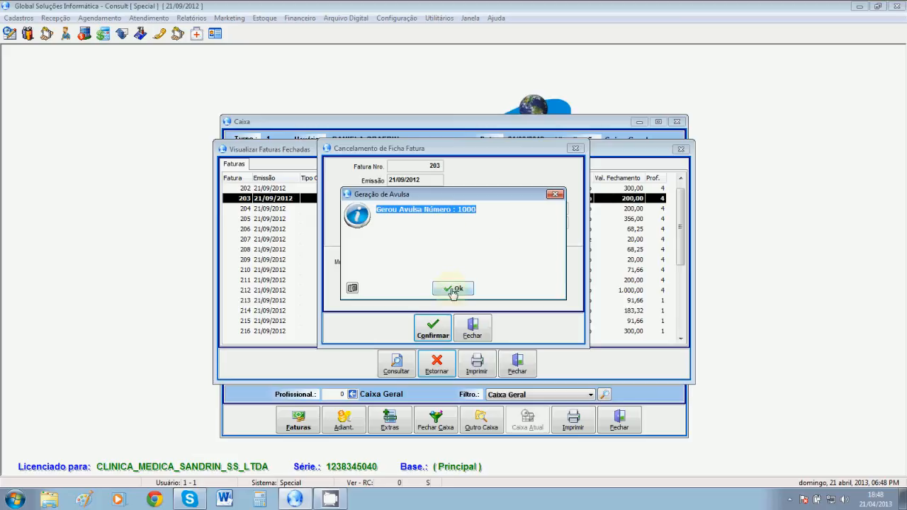
pyautogui.click(462, 210)
pyautogui.doubleClick(467, 210)
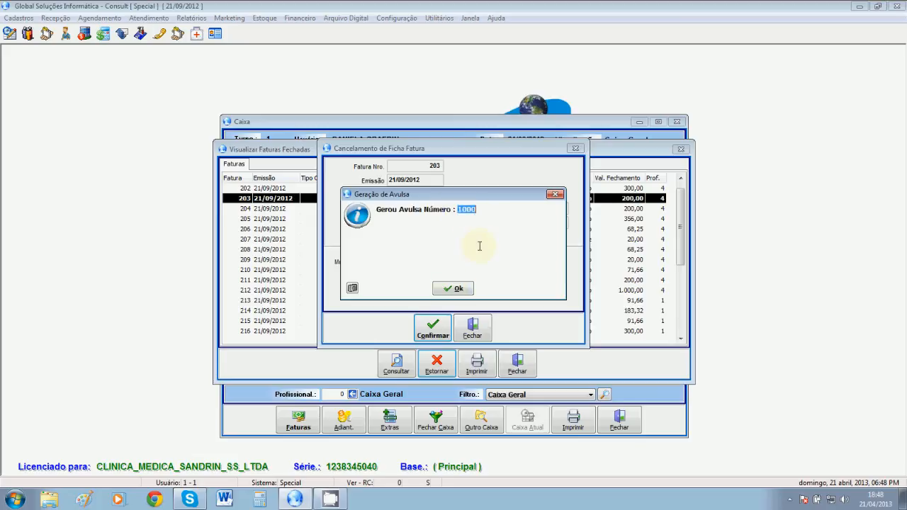
pyautogui.click(454, 288)
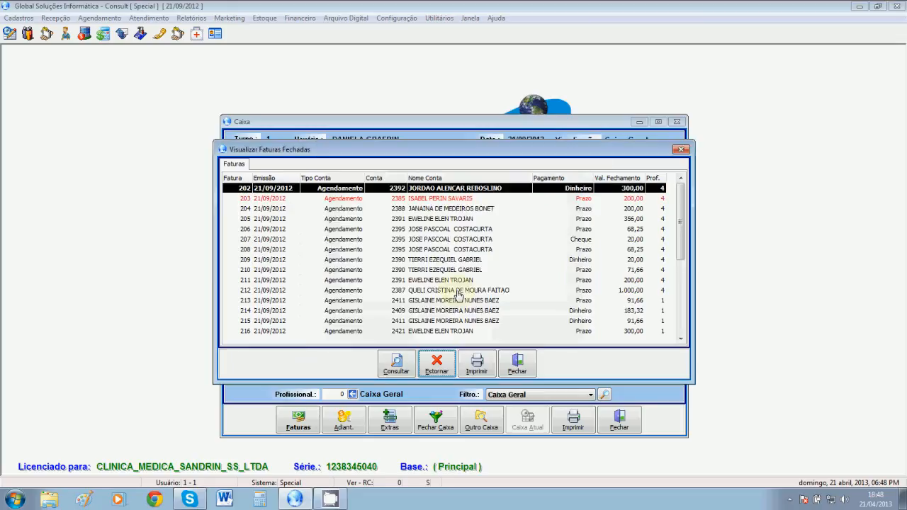
# Step: Check the reversed invoice in the closed invoices list, and close the list to return to the cash register
pyautogui.click(465, 210)
pyautogui.click(558, 200)
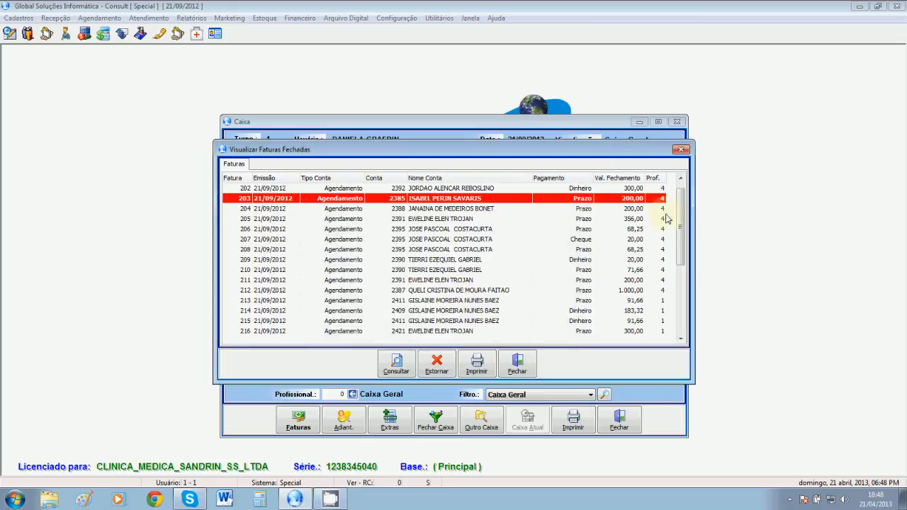
pyautogui.click(489, 239)
pyautogui.click(468, 199)
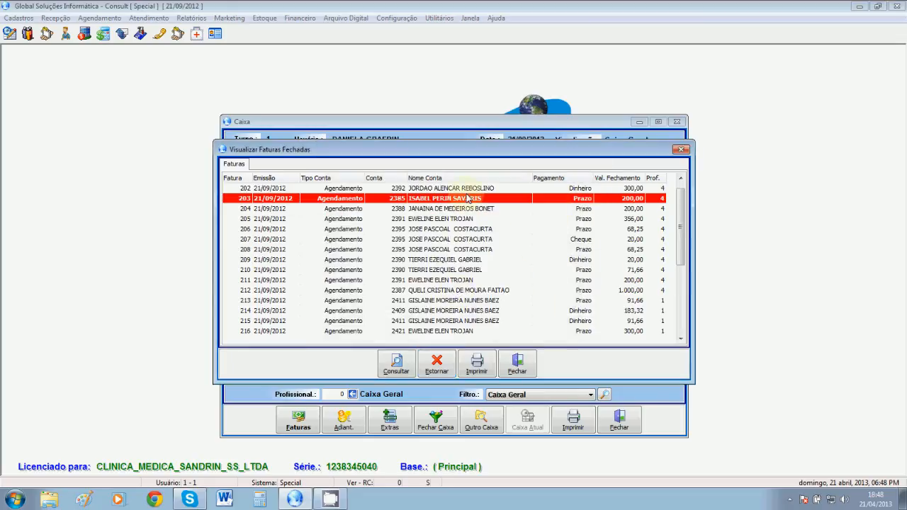
pyautogui.click(517, 363)
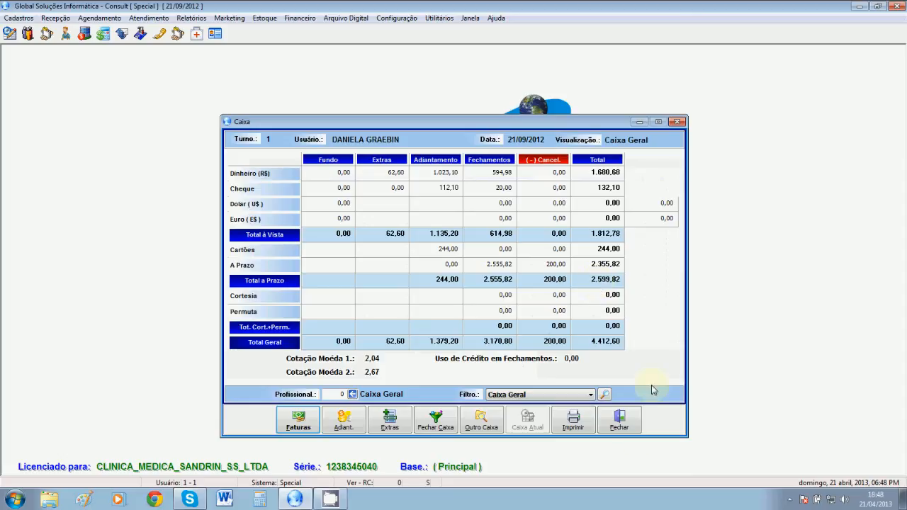
# Step: Close the cash register and list all standalone accounts (Contas Avulsas) without a search filter
pyautogui.click(618, 420)
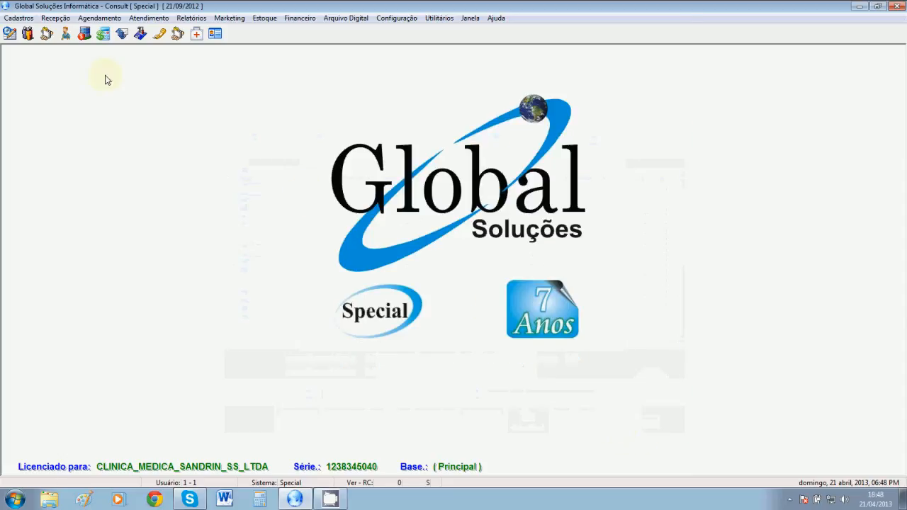
pyautogui.click(61, 21)
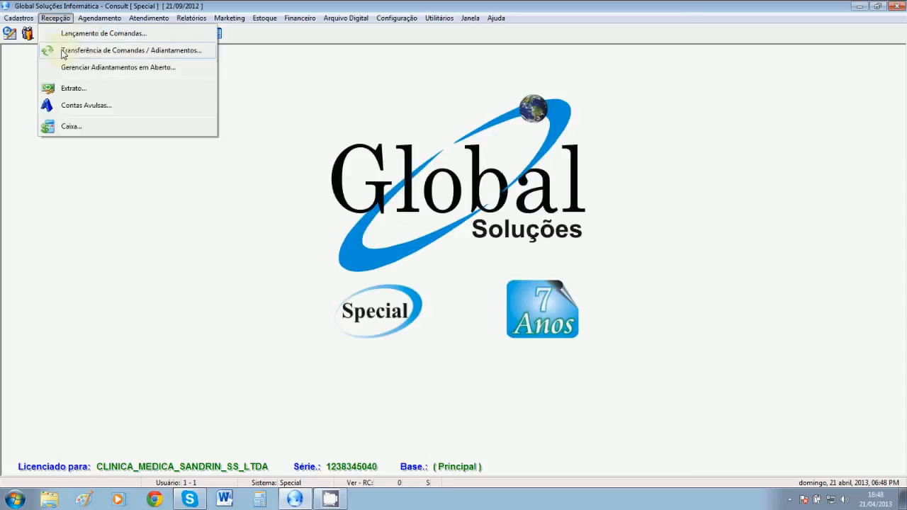
pyautogui.click(73, 110)
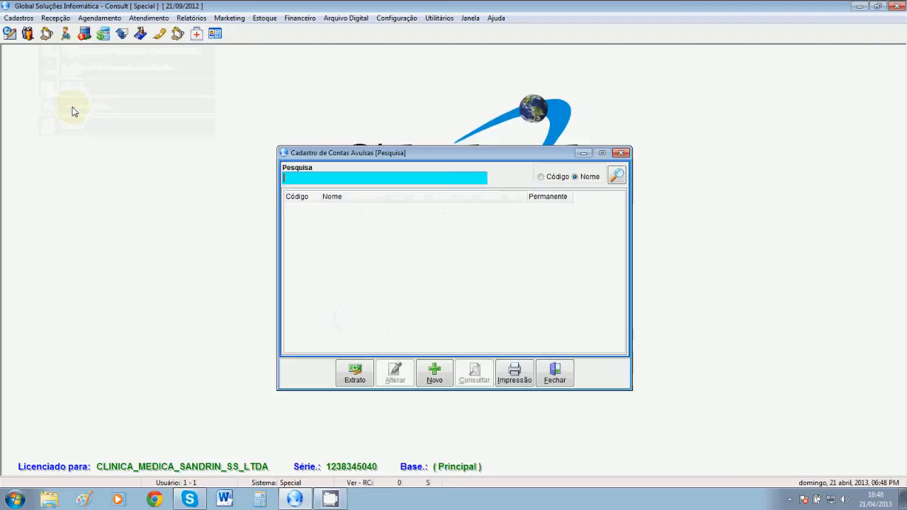
pyautogui.click(617, 177)
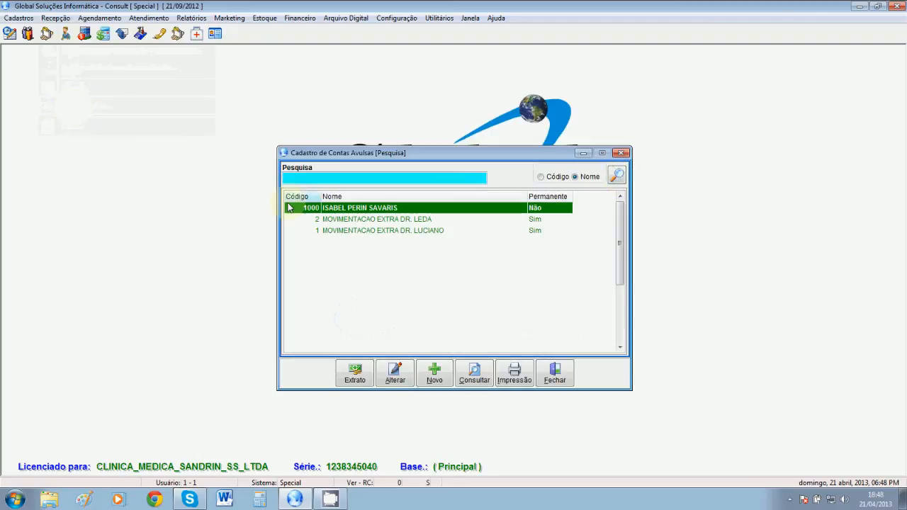
# Step: Open the statement (Extrato) of the non-permanent standalone account generated by the reversal and centre its window over the list
pyautogui.click(351, 231)
pyautogui.click(343, 211)
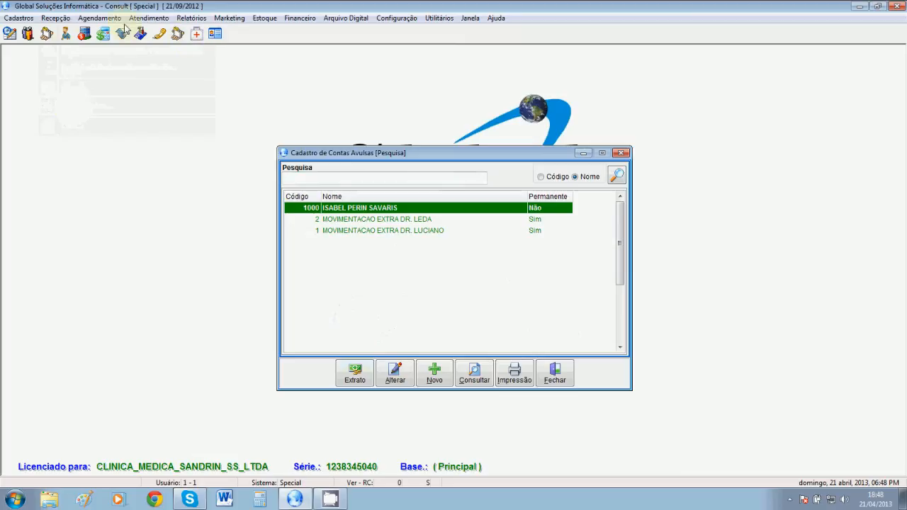
pyautogui.click(359, 381)
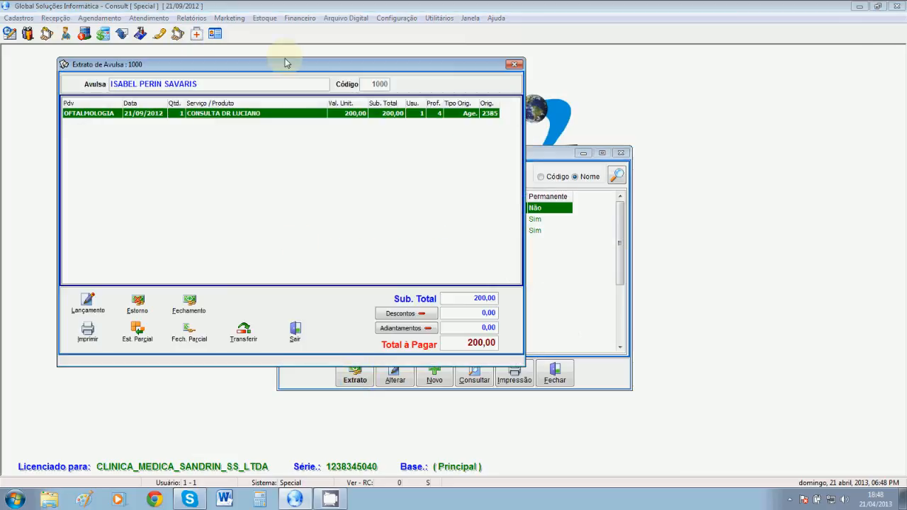
pyautogui.moveTo(285, 62); pyautogui.dragTo(458, 75)
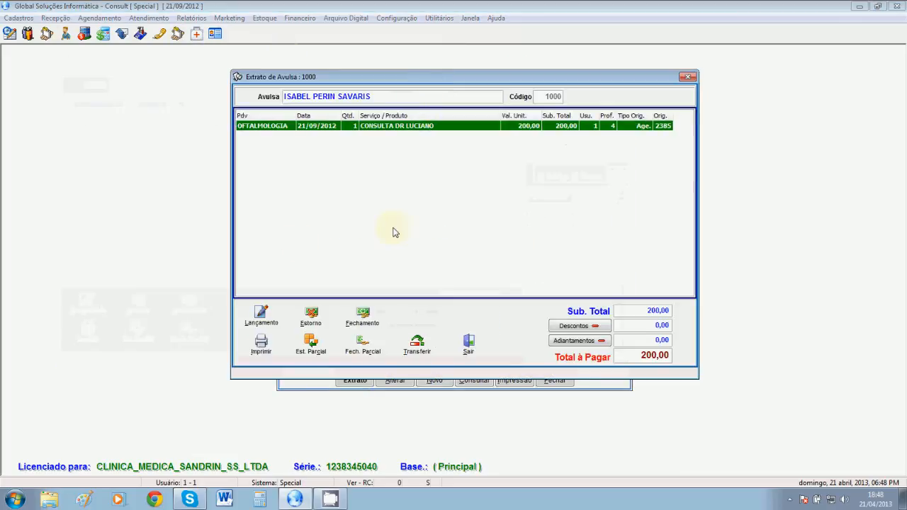
# Step: Grant a percentage discount (Percentual) of 10 on the standalone account
pyautogui.click(577, 326)
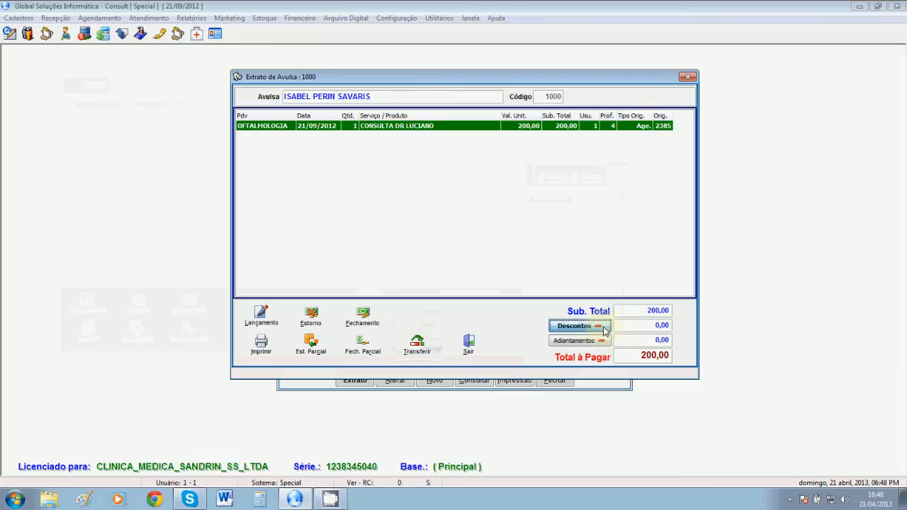
pyautogui.click(424, 219)
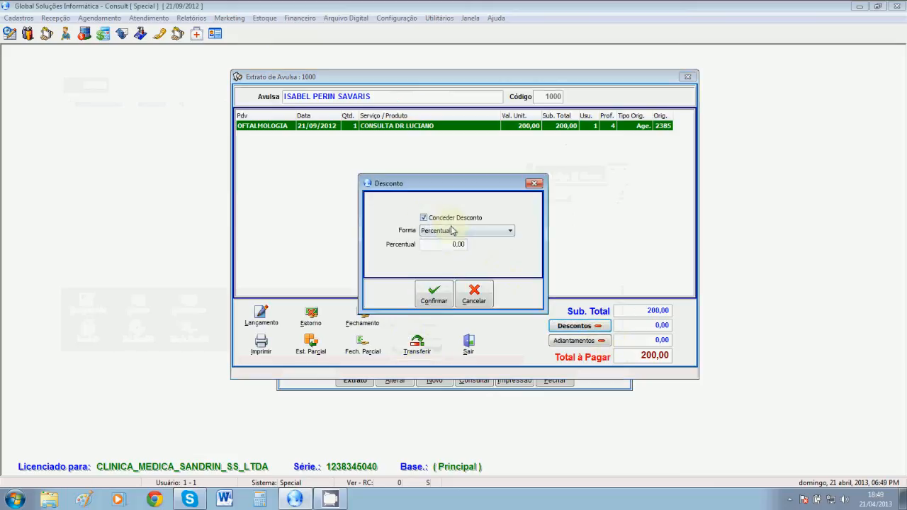
pyautogui.click(455, 232)
pyautogui.click(457, 241)
pyautogui.click(453, 245)
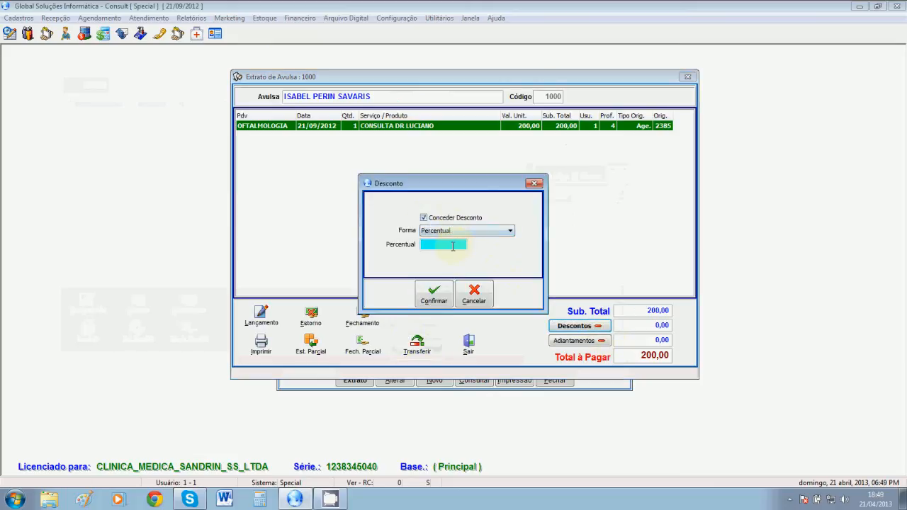
pyautogui.write('10')
pyautogui.click(434, 292)
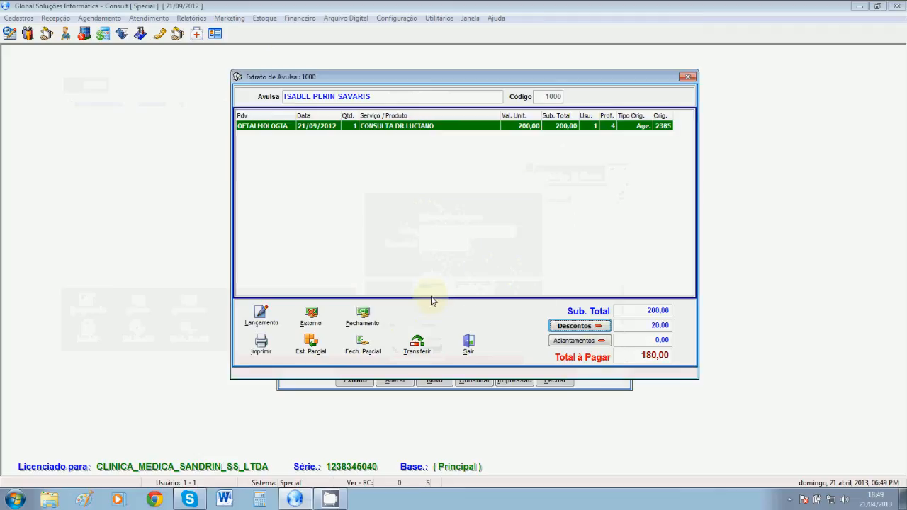
# Step: Close the standalone account with full payment in cash (Dinheiro), and exit the standalone accounts list
pyautogui.click(358, 314)
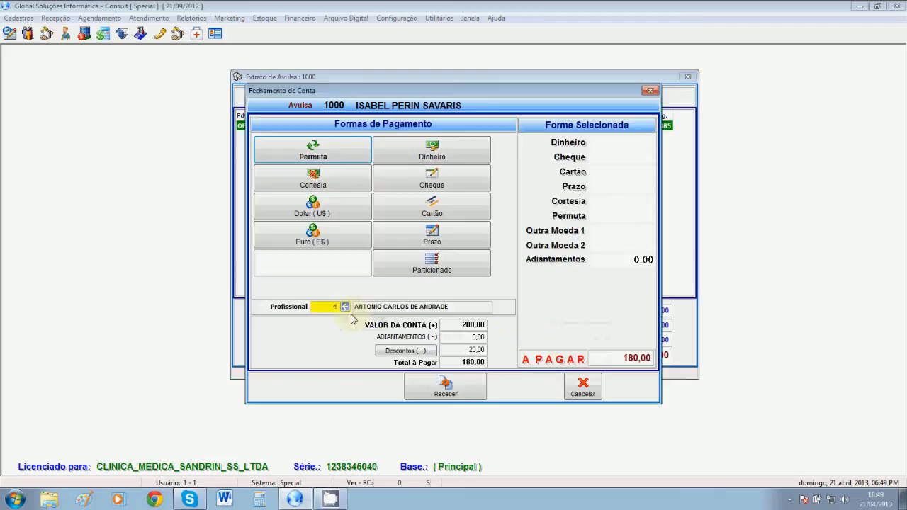
pyautogui.click(470, 150)
pyautogui.click(473, 384)
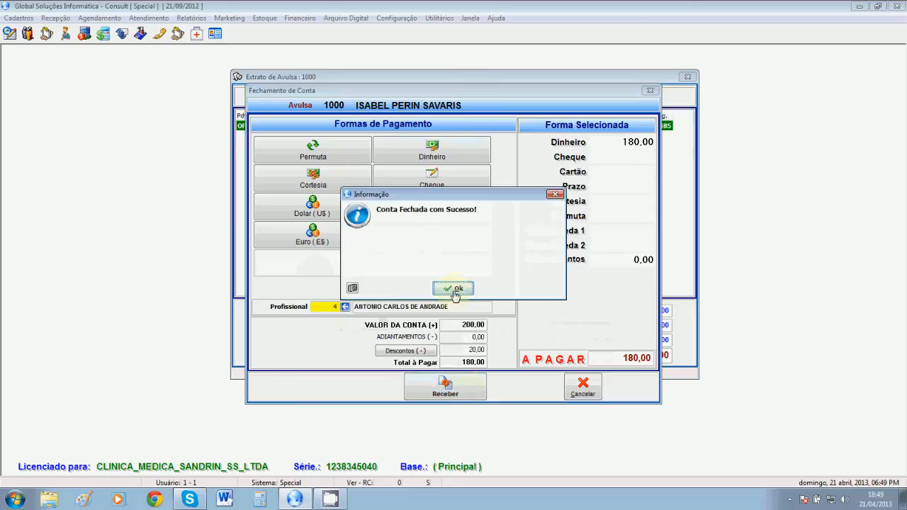
pyautogui.click(454, 289)
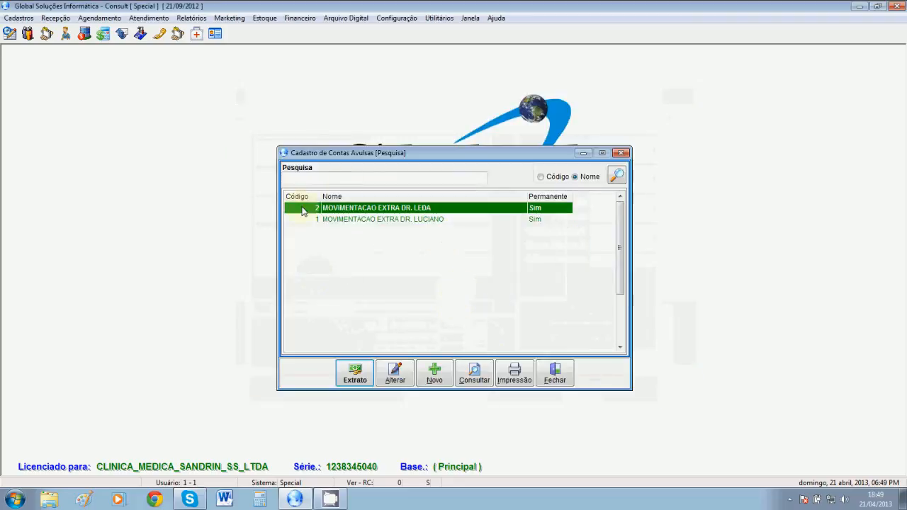
pyautogui.click(554, 372)
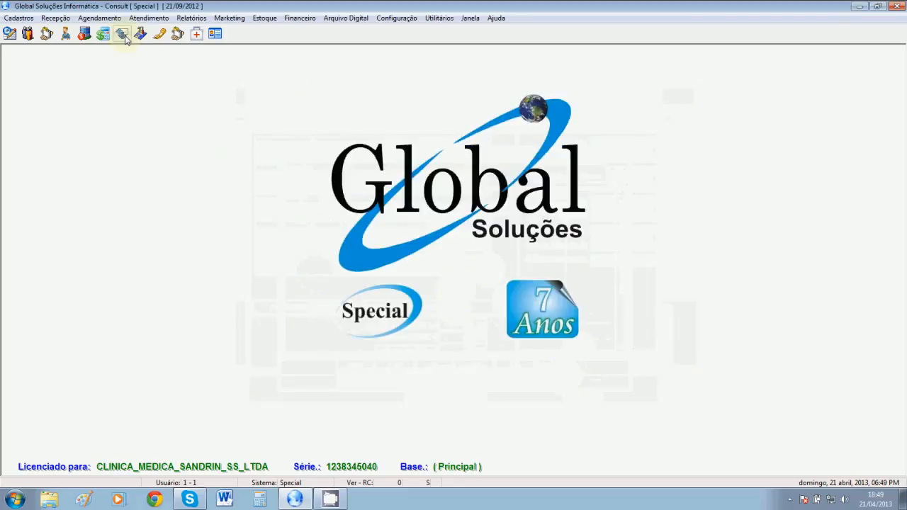
pyautogui.click(99, 18)
pyautogui.moveTo(55, 17)
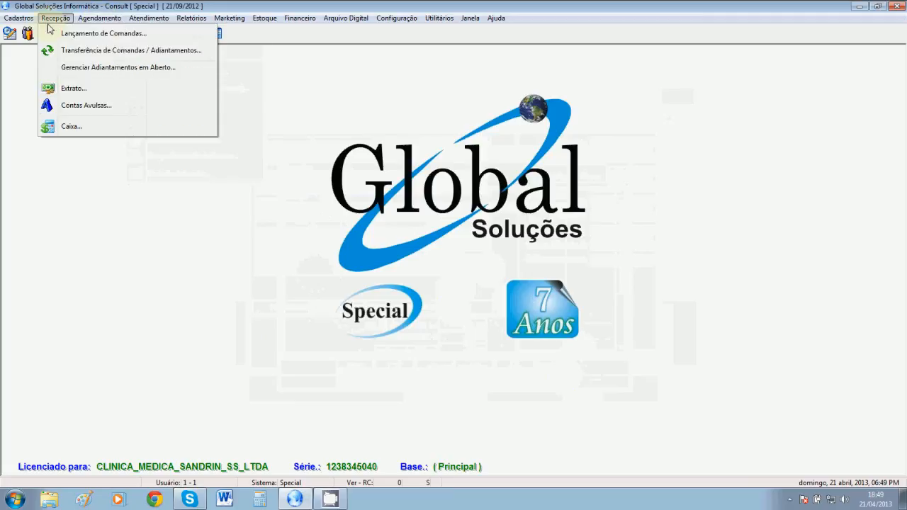
pyautogui.click(76, 93)
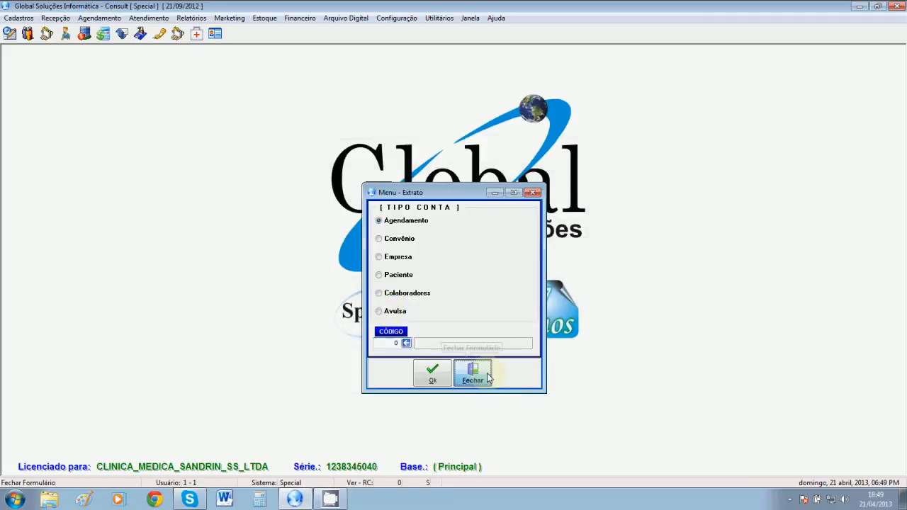
pyautogui.click(474, 371)
# Step: Open the cash register (Caixa) and list its closed invoices
pyautogui.click(55, 18)
pyautogui.click(95, 126)
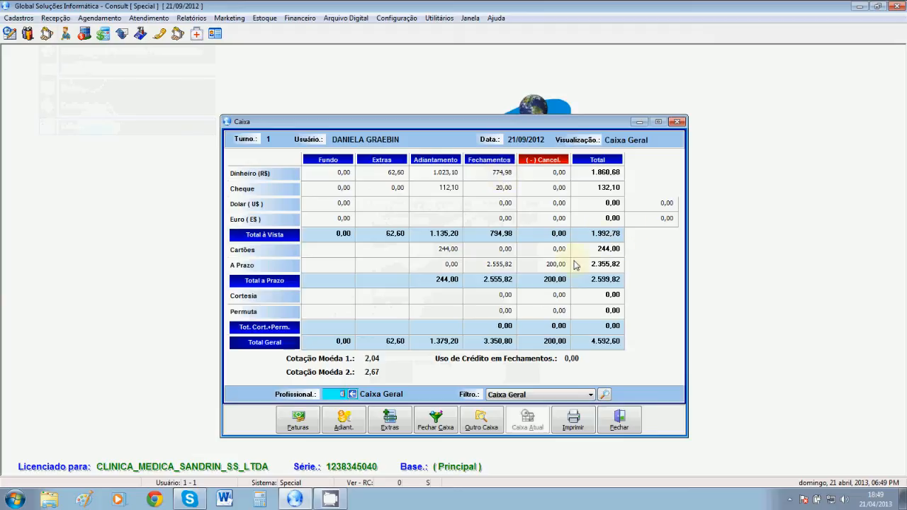
pyautogui.click(303, 427)
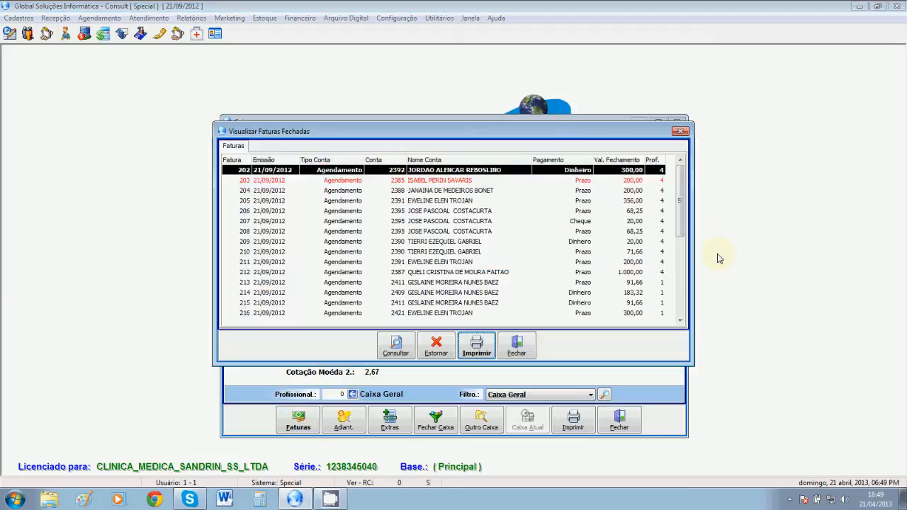
# Step: Locate the reversed invoice and the new standalone invoice in the list, and view the reversed invoice's details
pyautogui.click(632, 182)
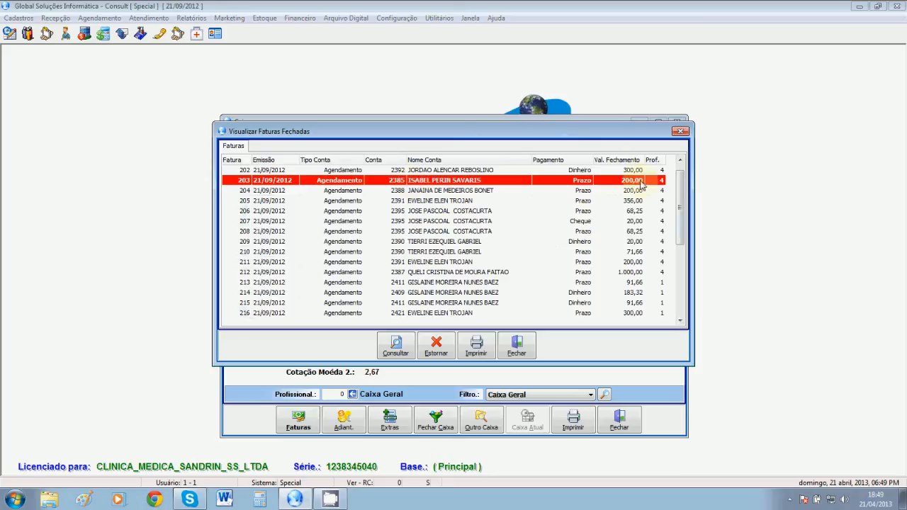
pyautogui.moveTo(682, 209); pyautogui.dragTo(680, 314)
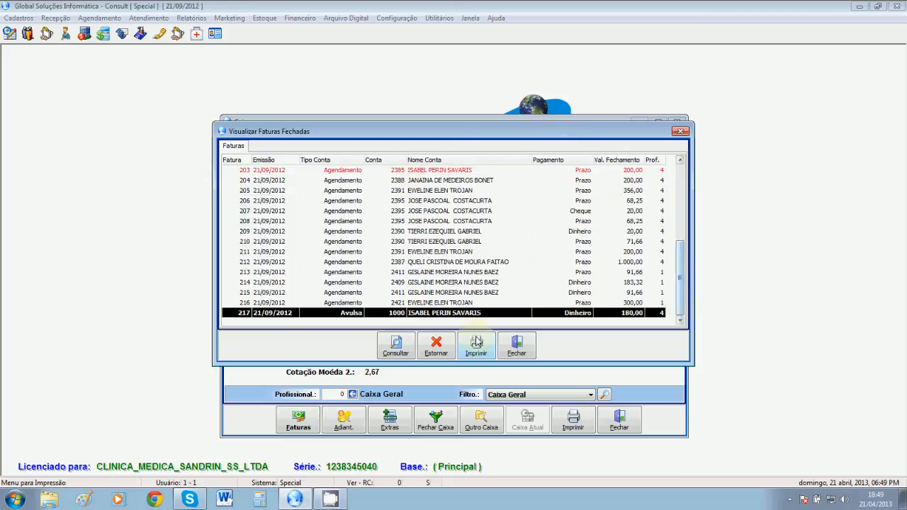
pyautogui.click(426, 293)
pyautogui.click(354, 313)
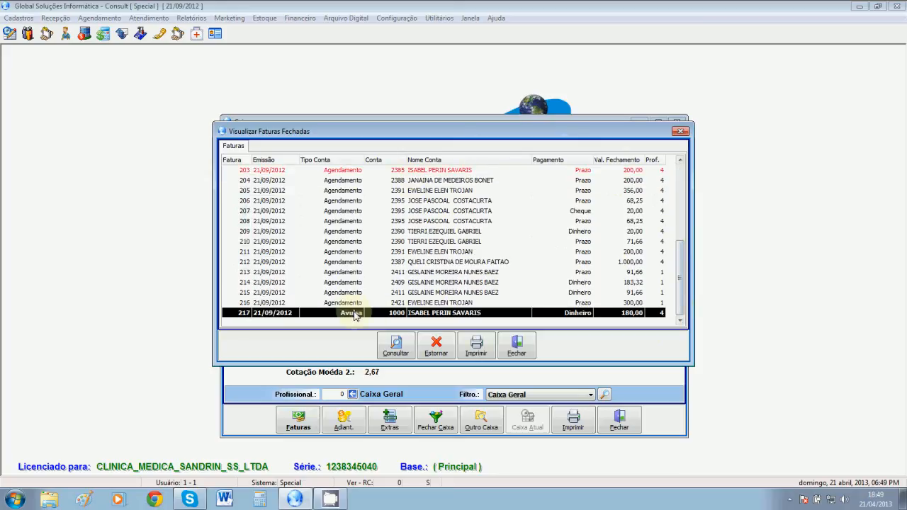
pyautogui.doubleClick(343, 171)
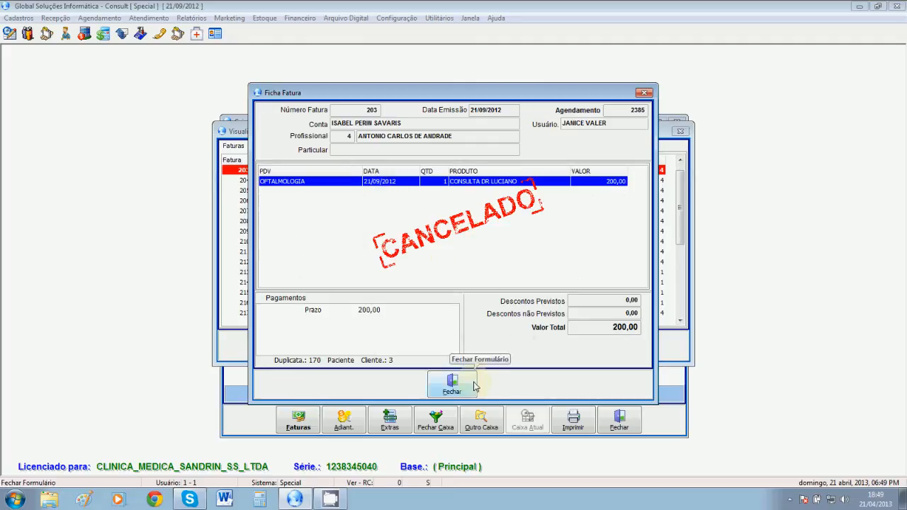
pyautogui.click(452, 385)
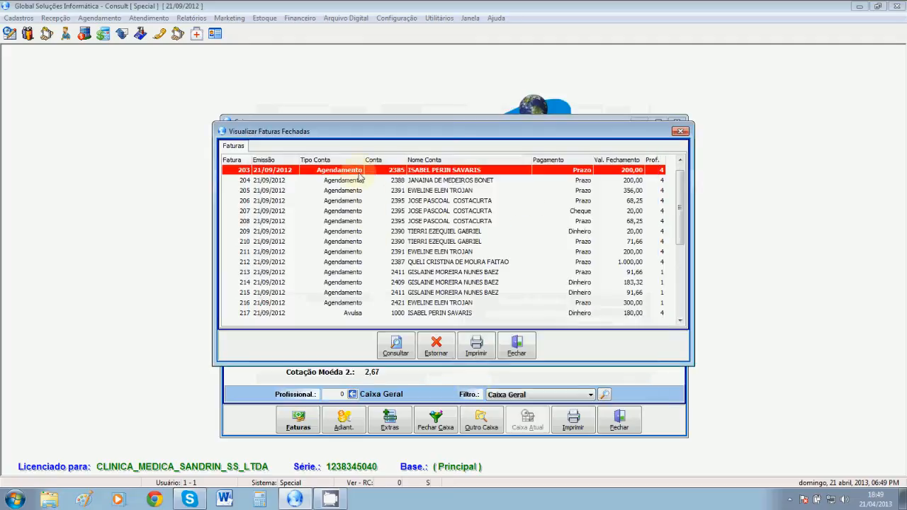
# Step: Compare the new standalone invoice's account type, payment form and amount with the reversed one, and close the invoice list
pyautogui.click(362, 314)
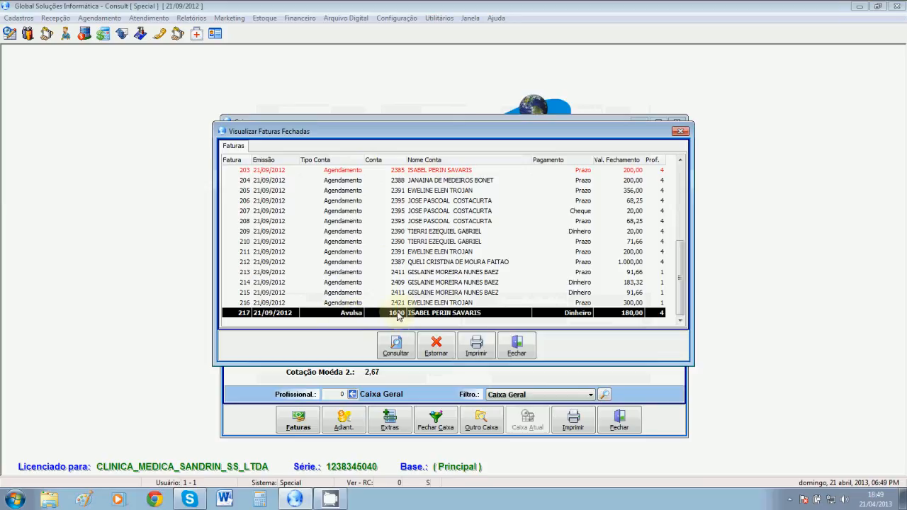
pyautogui.click(462, 173)
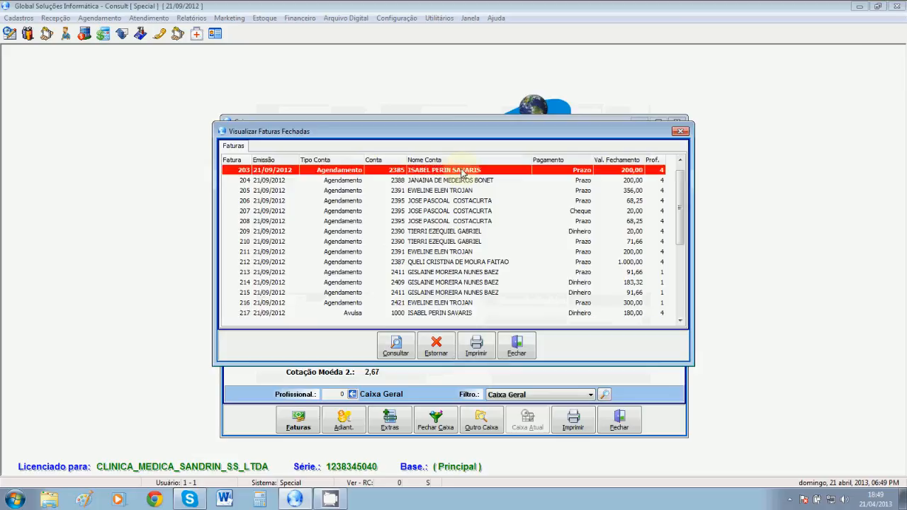
pyautogui.click(460, 314)
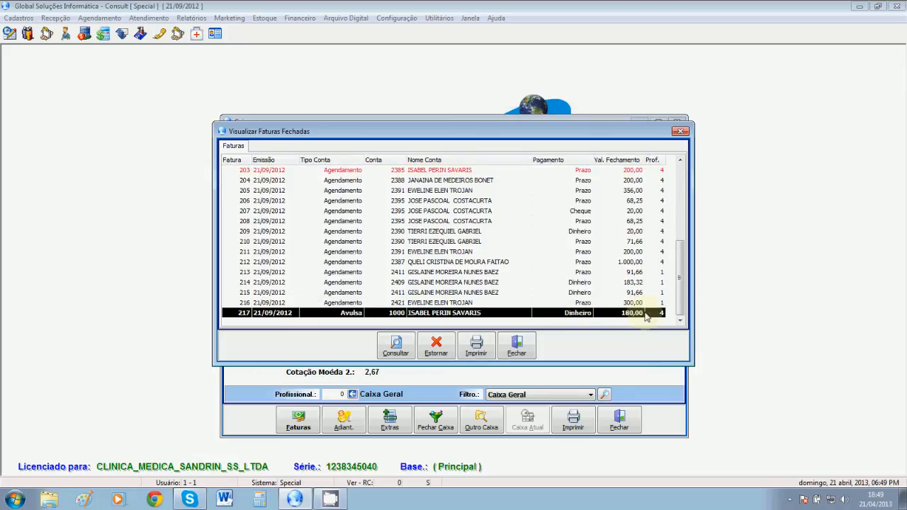
pyautogui.click(466, 171)
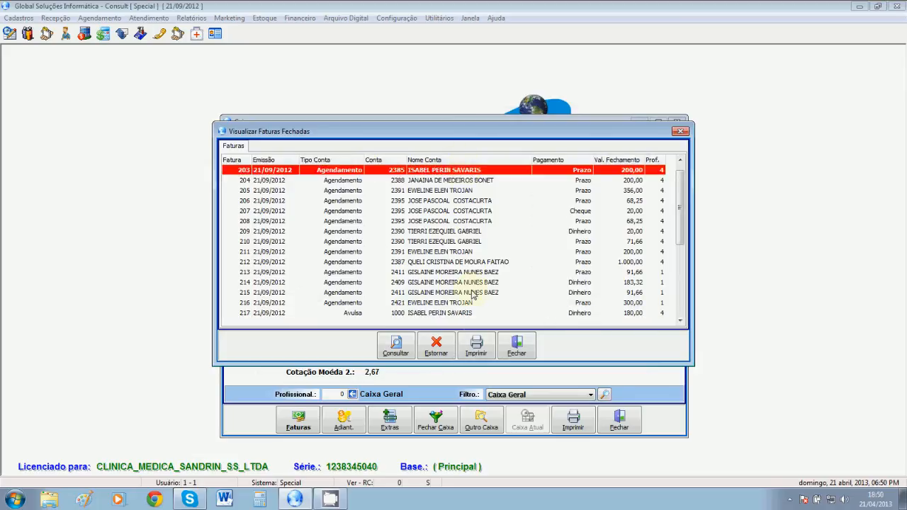
pyautogui.click(476, 314)
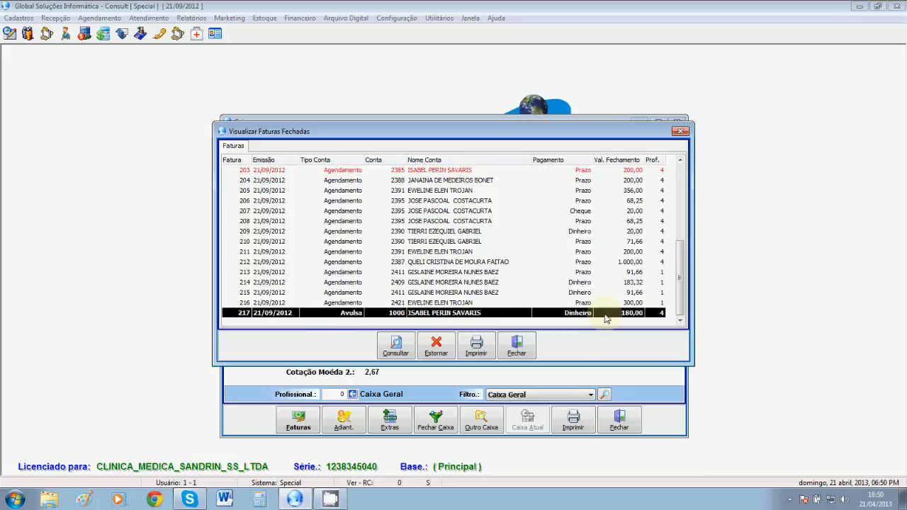
pyautogui.click(518, 350)
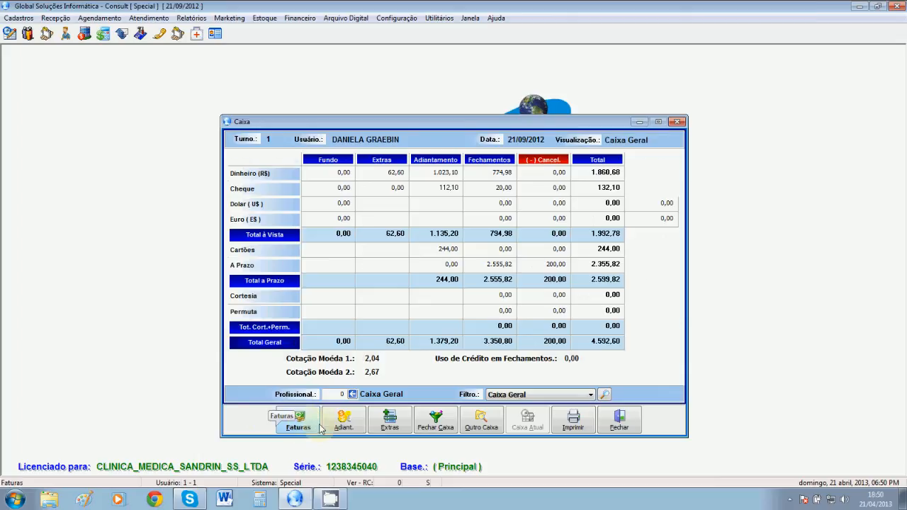
# Step: List the cash register's advances (Adiantamentos) and go through the entries down to the last one
pyautogui.click(343, 421)
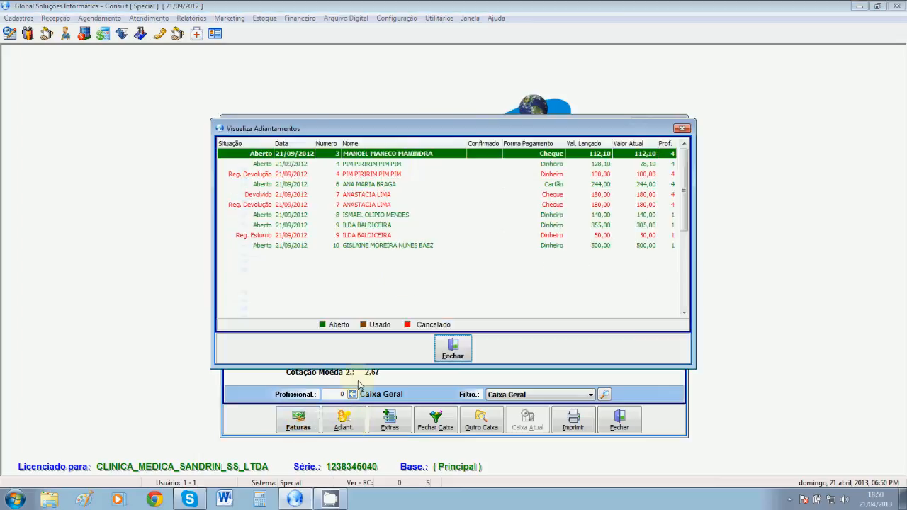
pyautogui.click(395, 164)
pyautogui.click(399, 174)
pyautogui.click(399, 184)
pyautogui.click(399, 195)
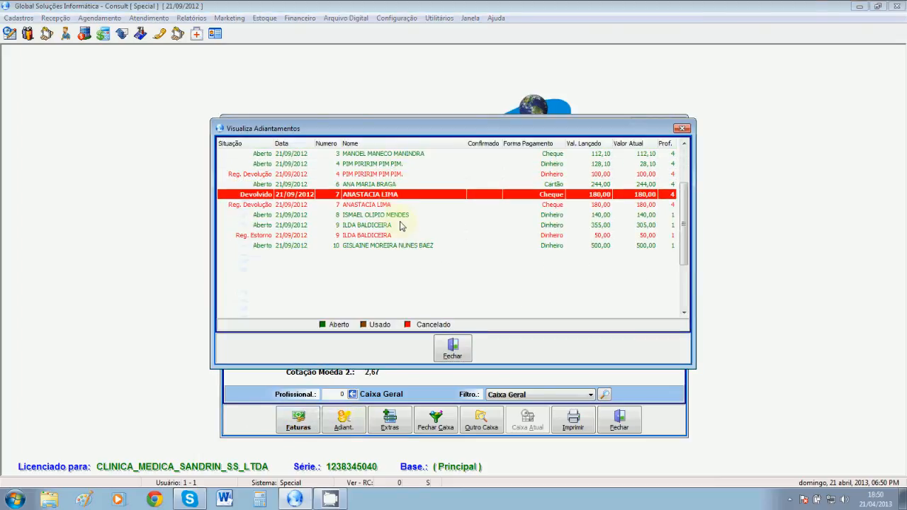
pyautogui.click(404, 225)
pyautogui.click(401, 245)
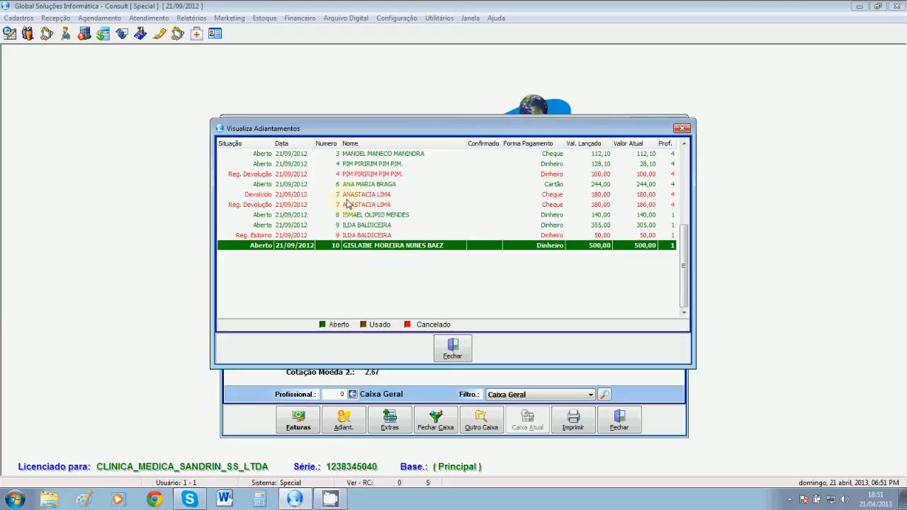
# Step: Examine the advances with status Aberto, one after another
pyautogui.click(394, 154)
pyautogui.click(397, 165)
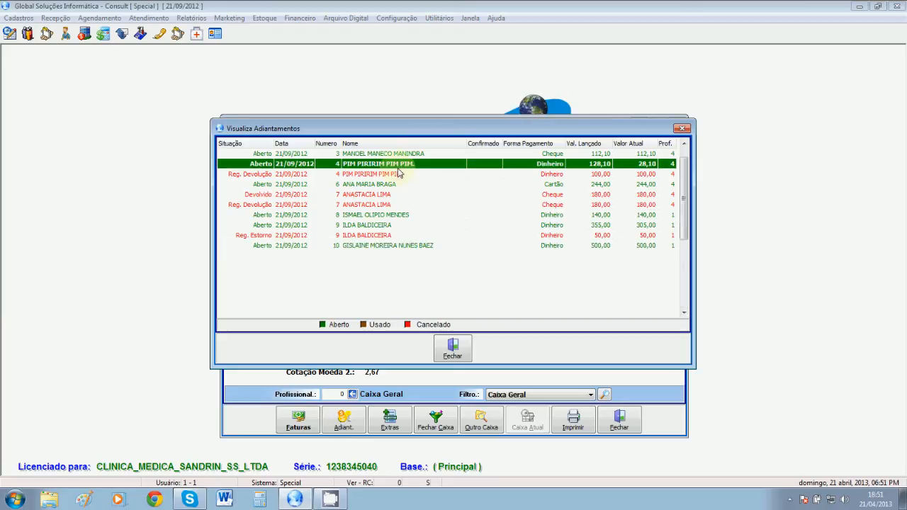
pyautogui.click(397, 185)
pyautogui.click(389, 216)
pyautogui.click(389, 225)
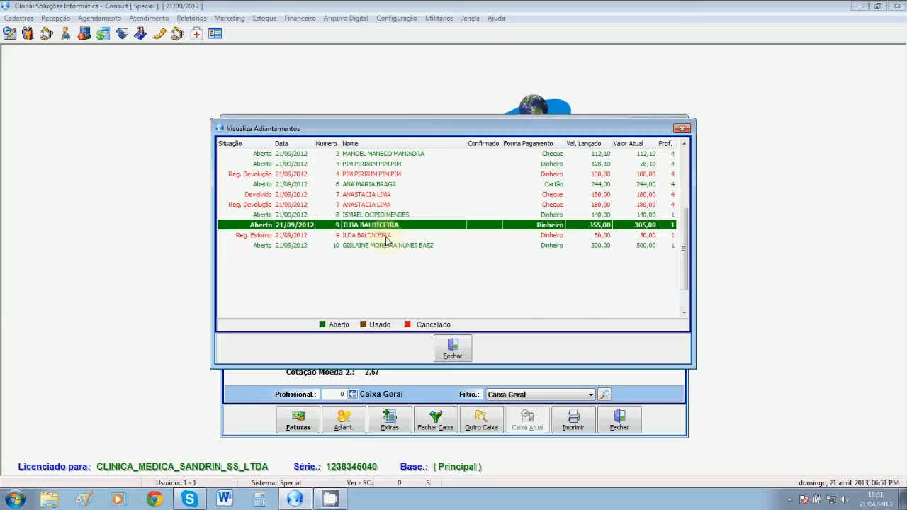
pyautogui.click(390, 246)
# Step: Examine the returned and reversed advances (Devolvido, Reg. Devolução, Reg. Estorno), and close the advances list
pyautogui.click(391, 174)
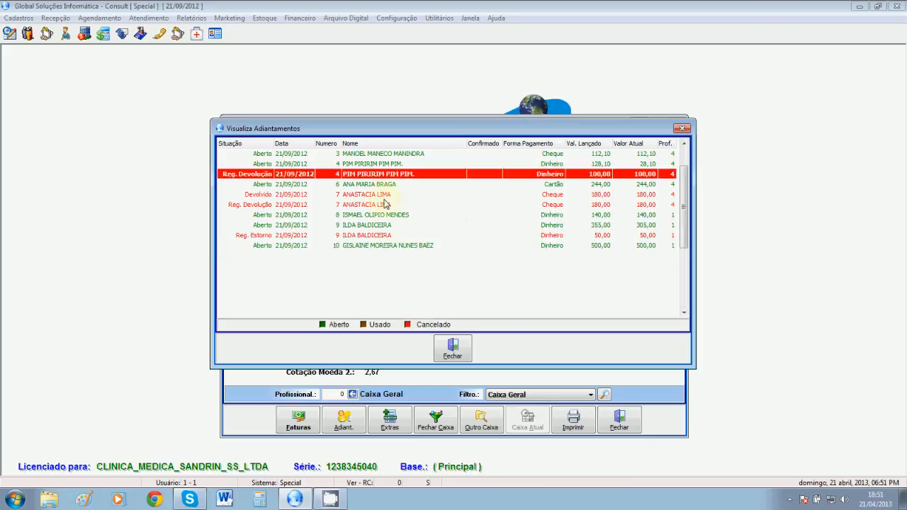
pyautogui.click(390, 194)
pyautogui.click(389, 205)
pyautogui.click(384, 236)
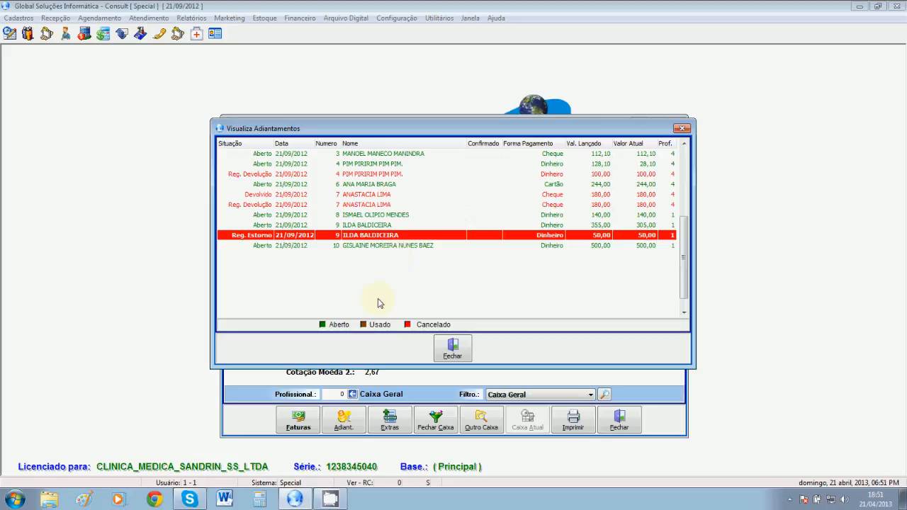
pyautogui.click(397, 215)
pyautogui.click(470, 347)
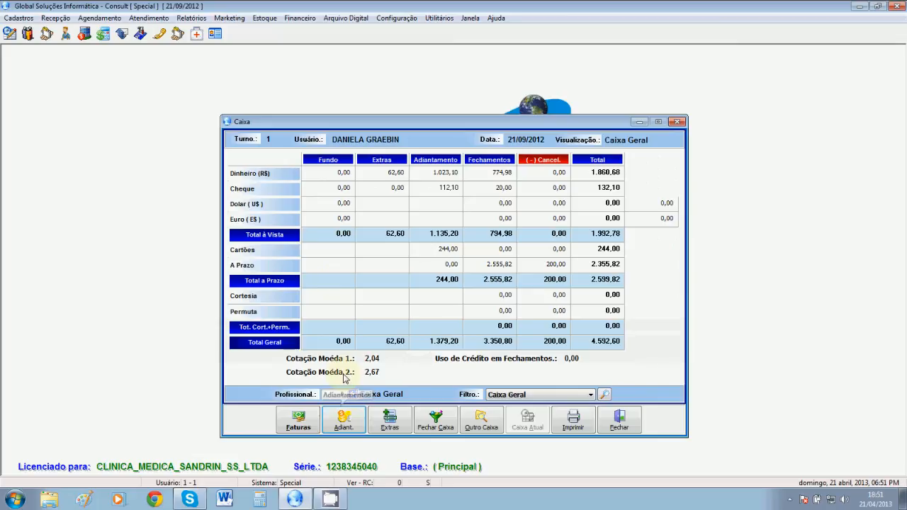
# Step: List the cash register's extra entries and examine the TROCO, TRUFA and DENTAL lines one after another
pyautogui.click(390, 419)
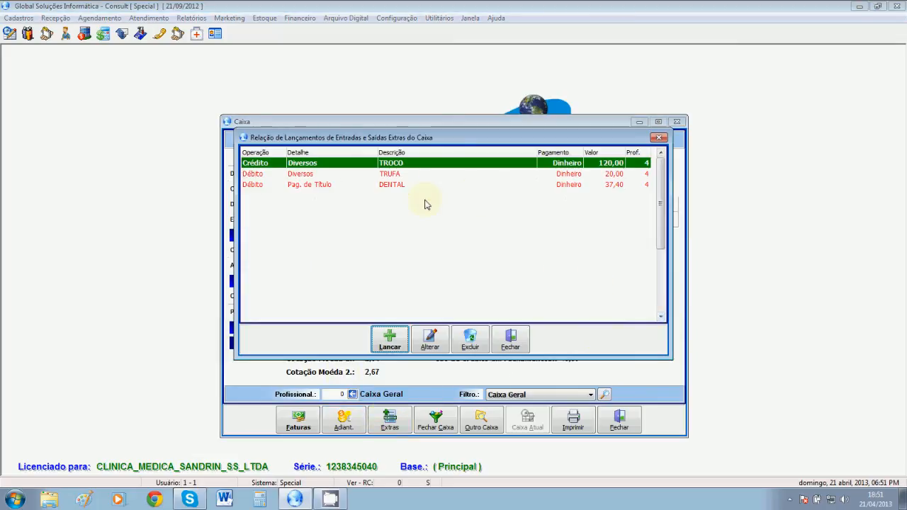
pyautogui.click(408, 175)
pyautogui.click(258, 163)
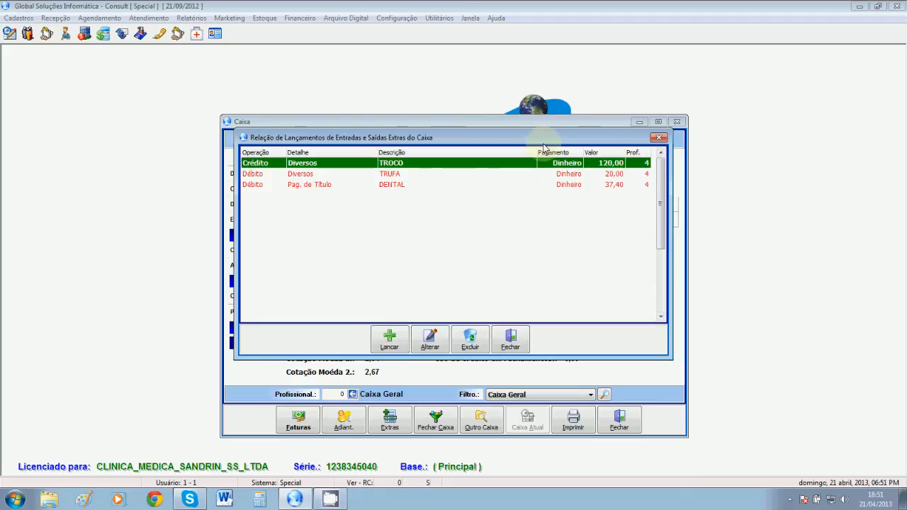
pyautogui.moveTo(546, 142)
pyautogui.mouseDown()
pyautogui.moveTo(537, 221)
pyautogui.moveTo(550, 134)
pyautogui.mouseUp()
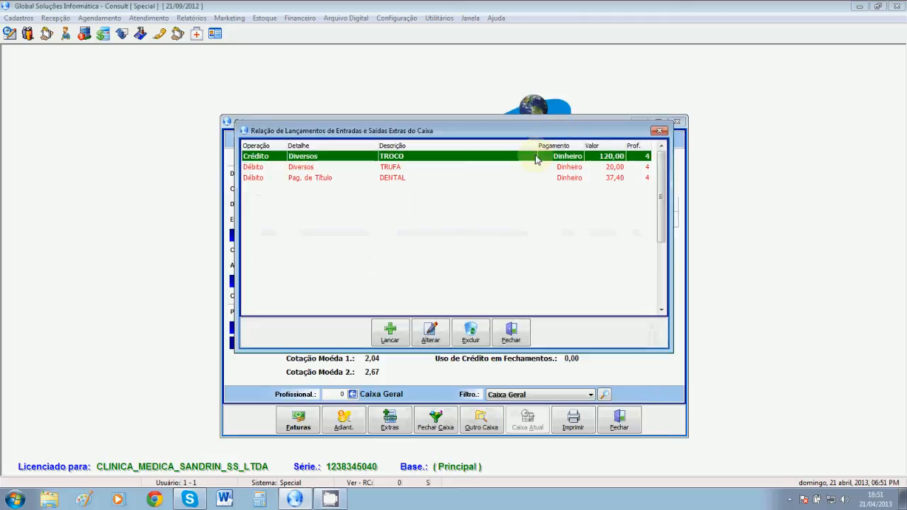
pyautogui.click(293, 168)
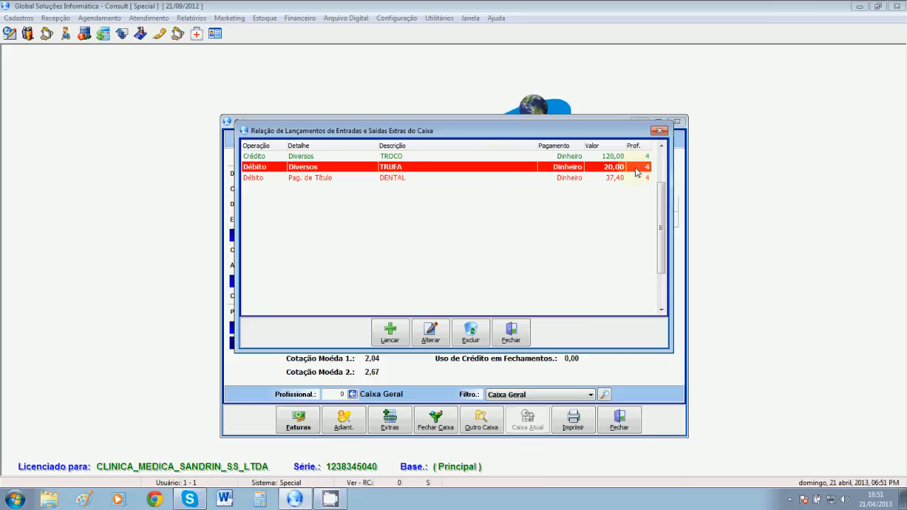
pyautogui.click(308, 179)
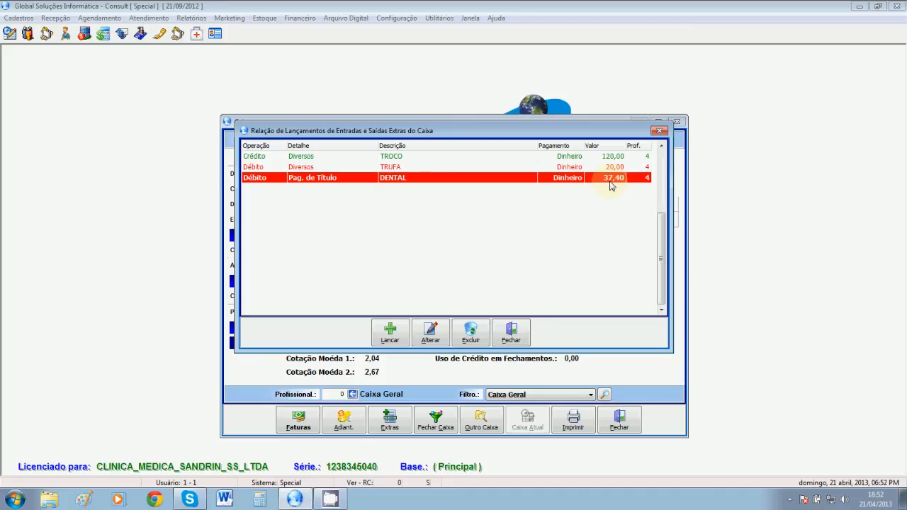
pyautogui.moveTo(532, 134); pyautogui.dragTo(536, 172)
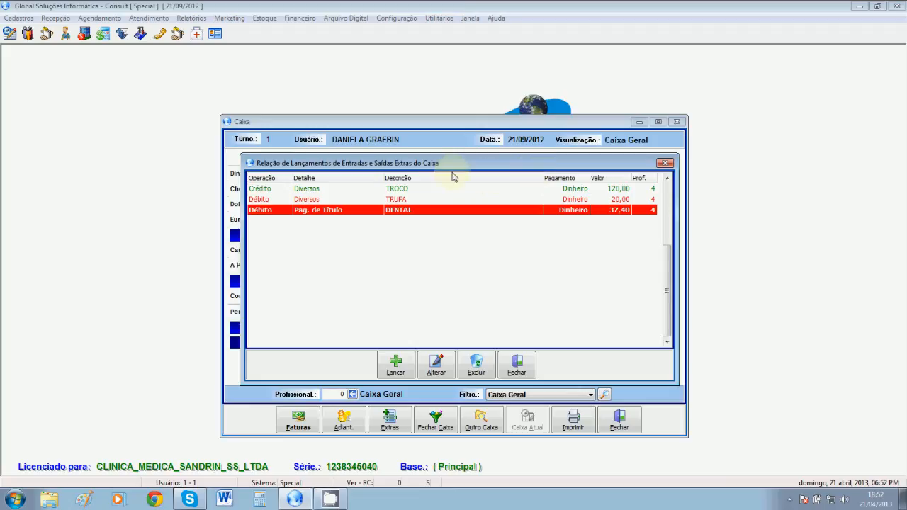
pyautogui.moveTo(448, 163); pyautogui.dragTo(446, 147)
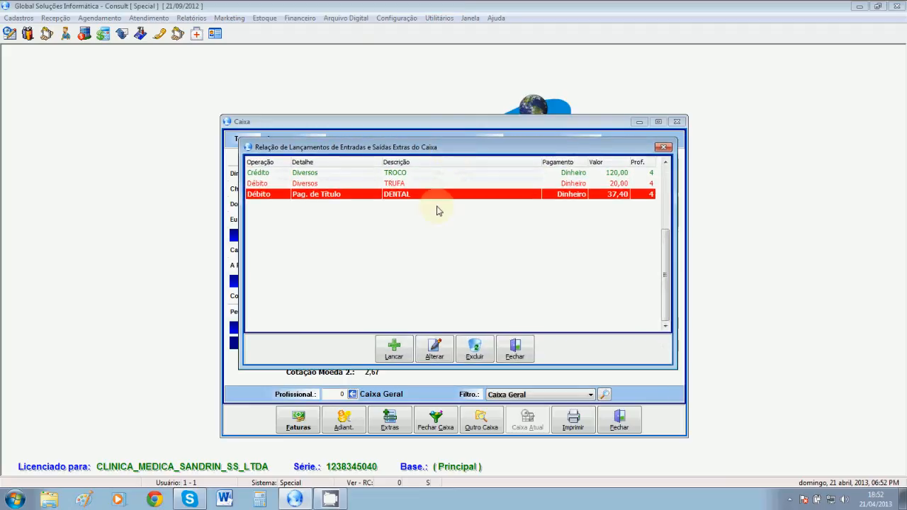
# Step: Start a new extra entry for professional 1 with operation Débito and detail Pag. de Título
pyautogui.click(395, 350)
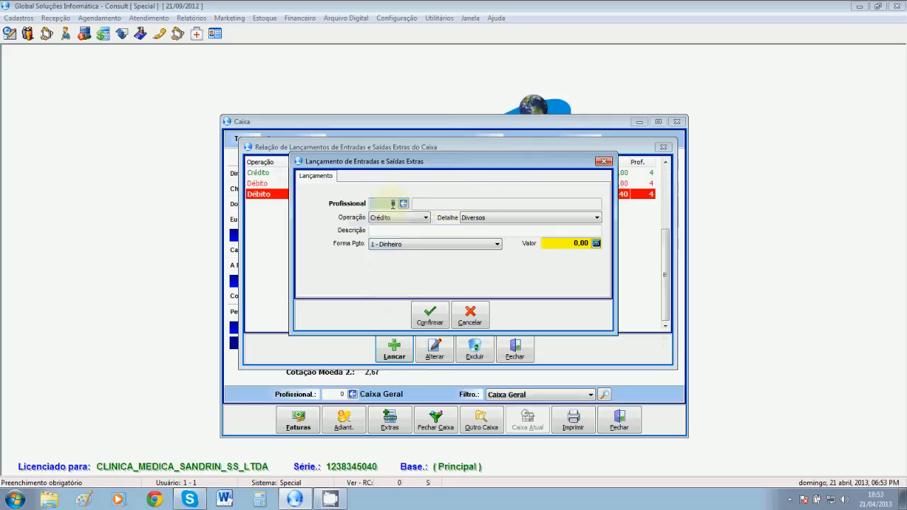
pyautogui.write('1')
pyautogui.press('Tab')
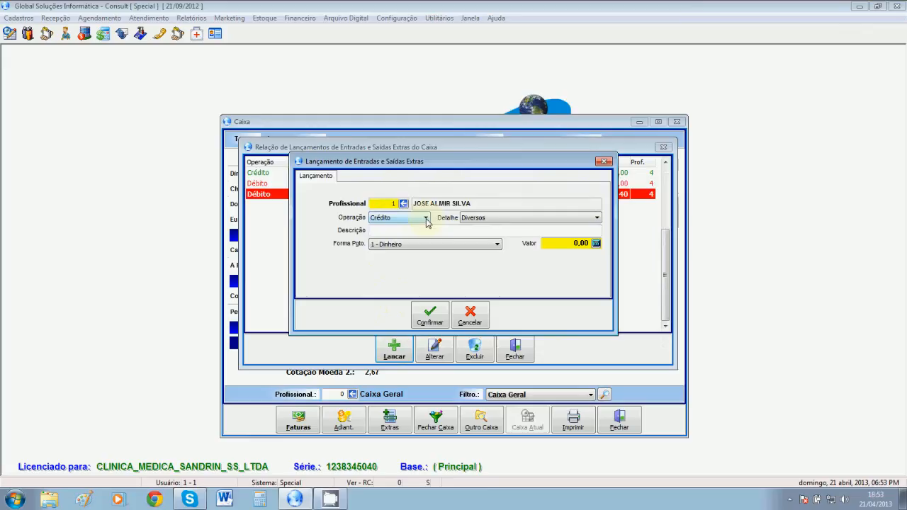
pyautogui.click(426, 218)
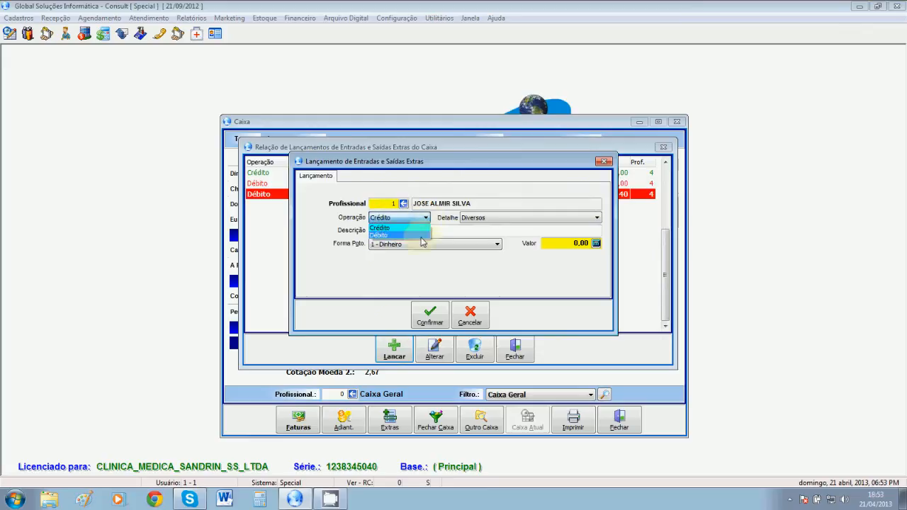
pyautogui.click(421, 236)
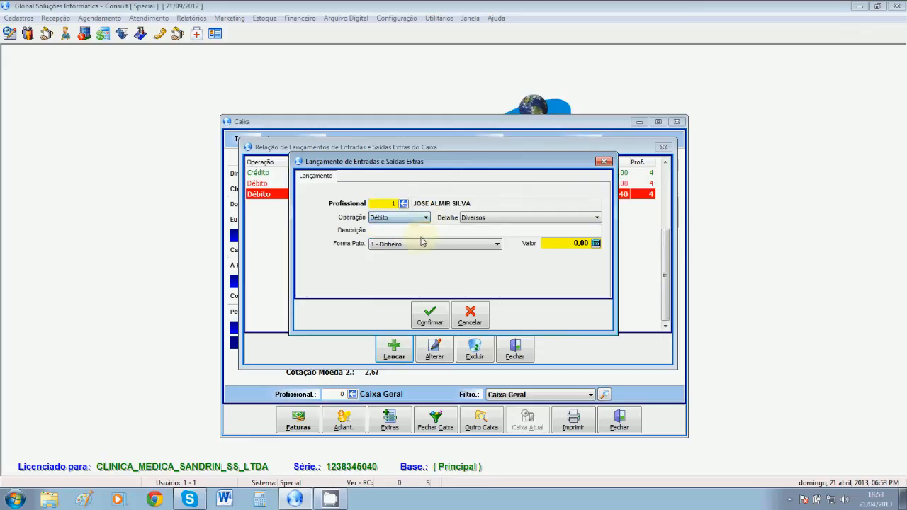
pyautogui.click(506, 218)
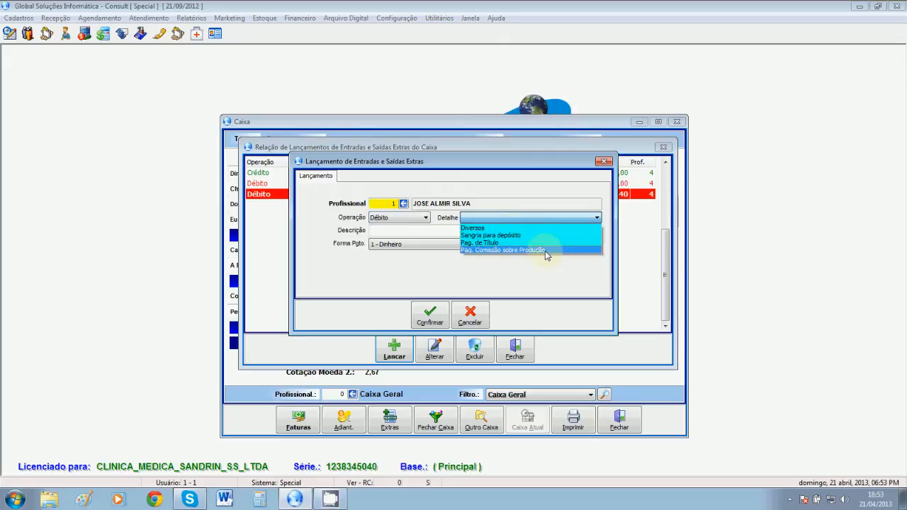
pyautogui.click(500, 244)
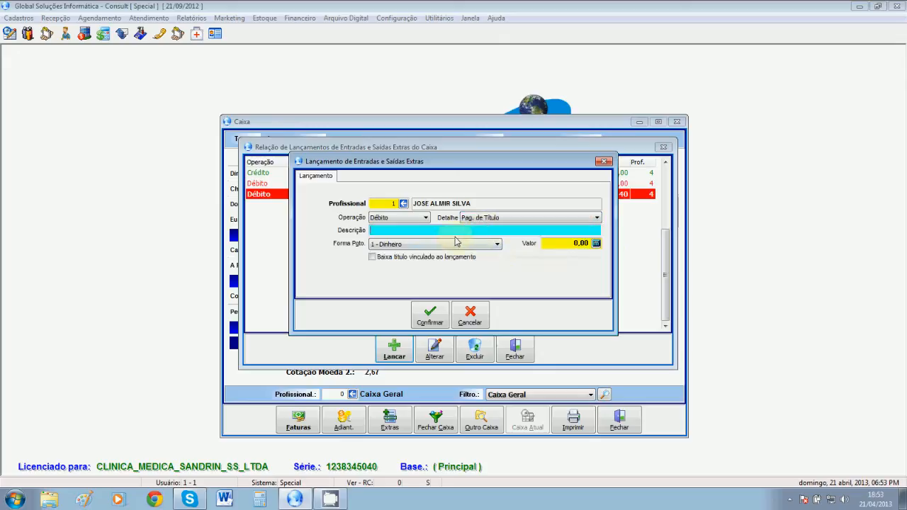
# Step: Describe the entry as PGTO TITULO DA DENTAL and choose 1 - Dinheiro as its payment form
pyautogui.write('TO TITULO ')
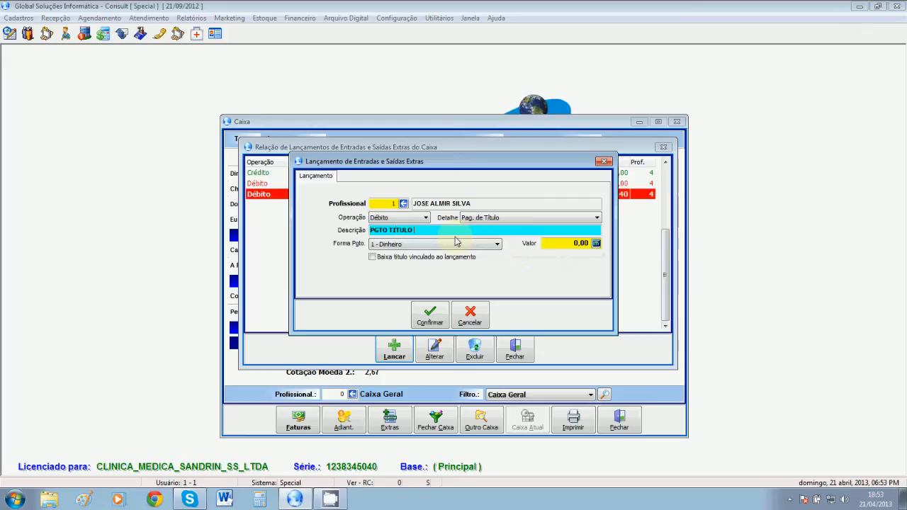
pyautogui.write('DA DENTAL')
pyautogui.click(408, 246)
pyautogui.click(415, 255)
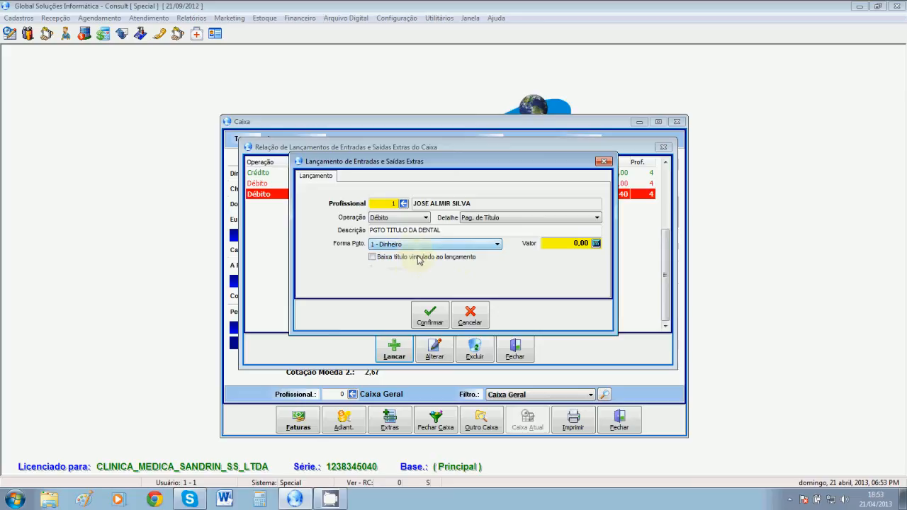
# Step: Enable settling the title linked to the entry and search professional 1's supplier movements for it
pyautogui.click(373, 259)
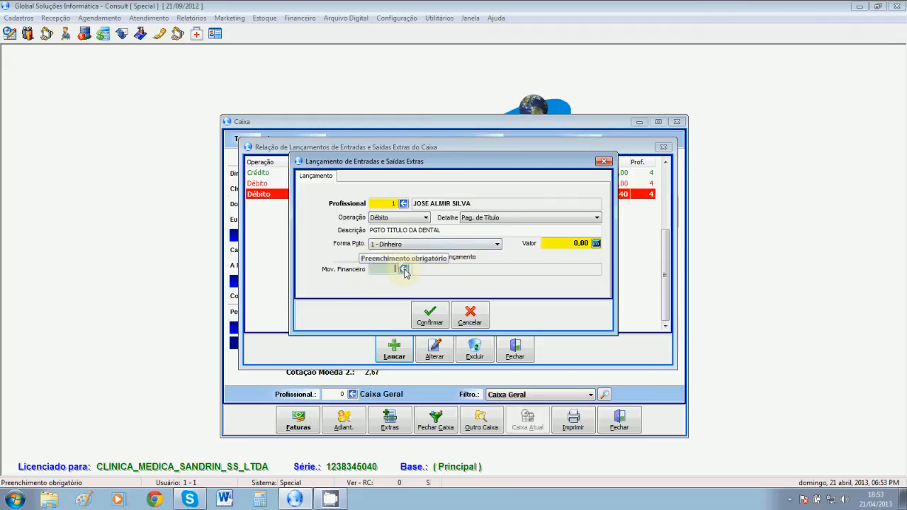
pyautogui.click(404, 269)
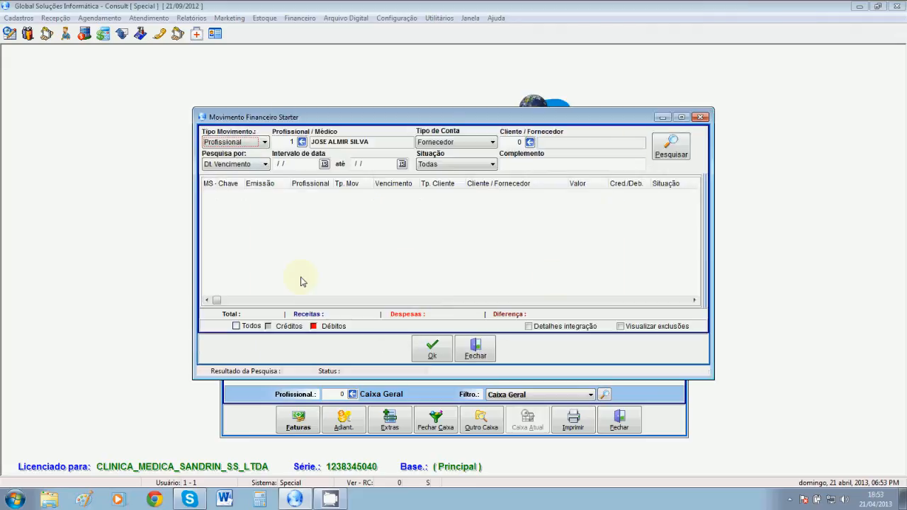
pyautogui.click(677, 153)
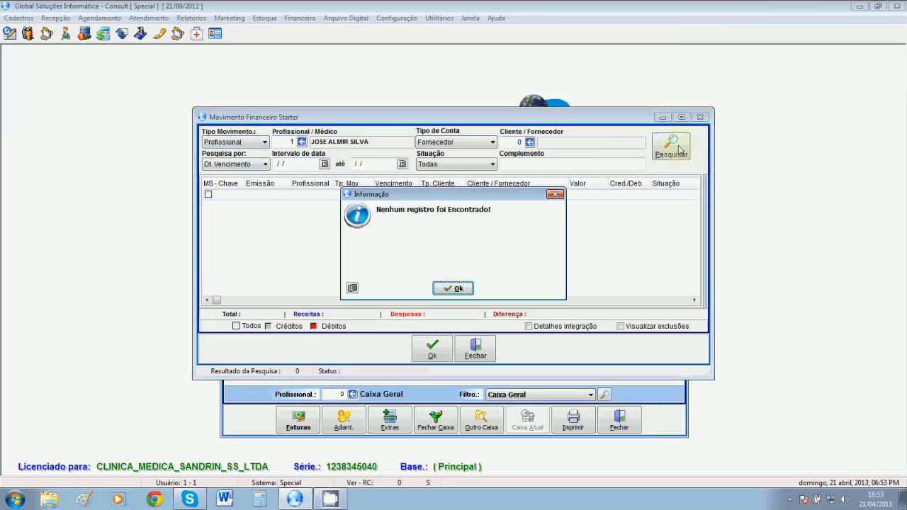
pyautogui.click(455, 289)
# Step: Search supplier movements of type Ambos and try to link the 349,92 INTERNATIONAL PHARMACEUT title to the entry
pyautogui.click(213, 142)
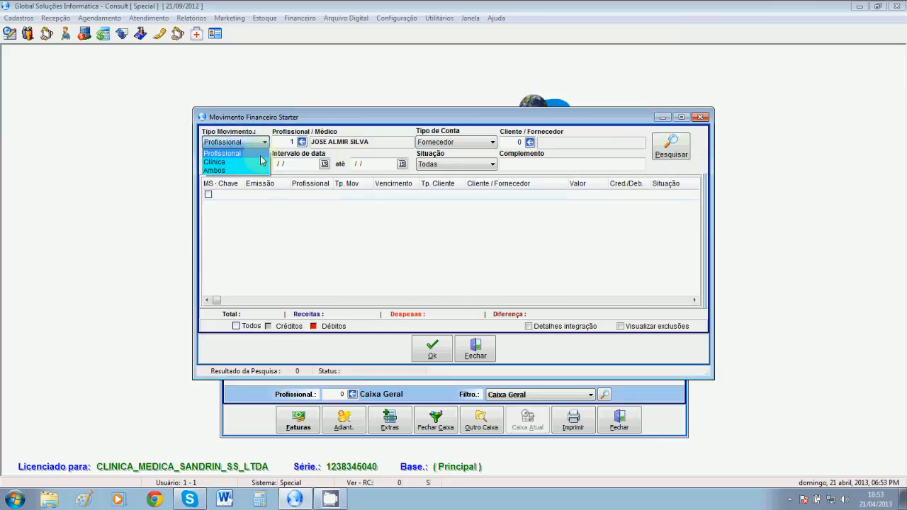
pyautogui.click(226, 172)
pyautogui.click(671, 150)
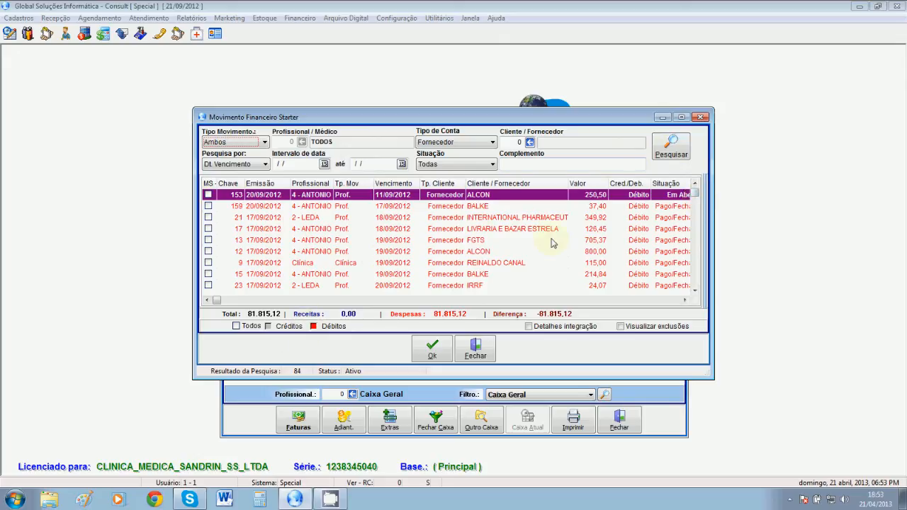
pyautogui.click(584, 218)
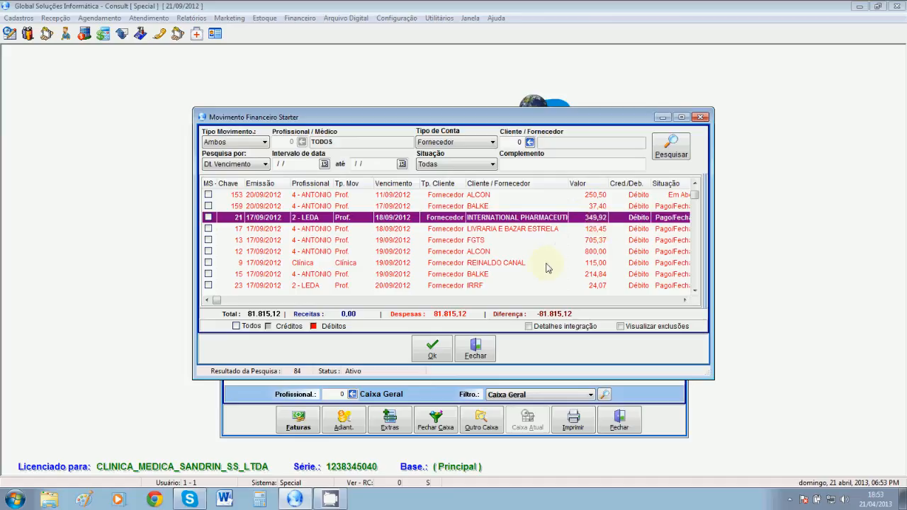
pyautogui.click(433, 348)
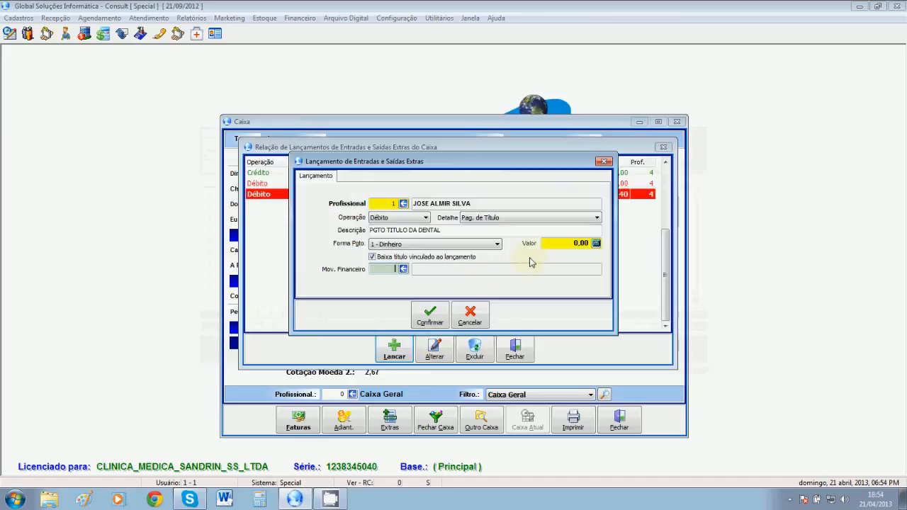
# Step: Set the entry's value to 349,92 and save the entry
pyautogui.click(556, 242)
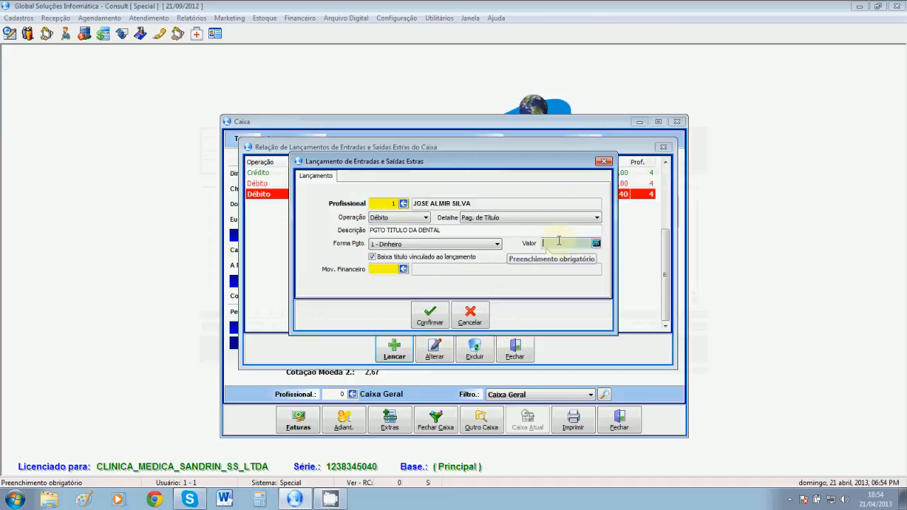
pyautogui.write('349,92')
pyautogui.press('Tab')
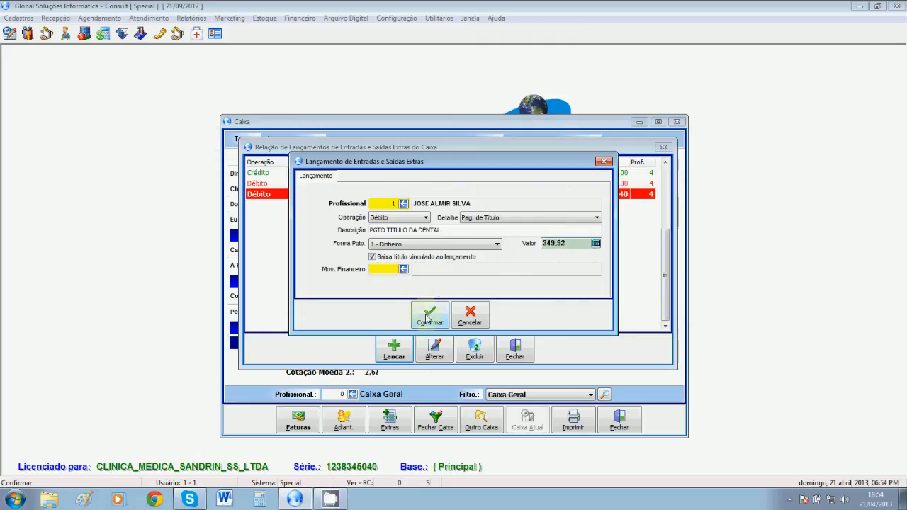
pyautogui.click(430, 315)
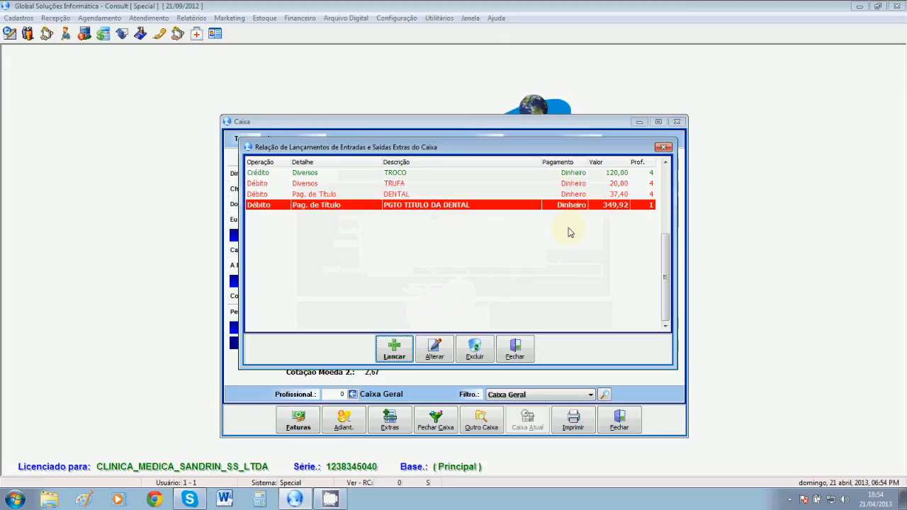
# Step: Review the PGTO TITULO DA DENTAL entry's details without changing them, and close the extra entries list
pyautogui.click(394, 196)
pyautogui.click(412, 206)
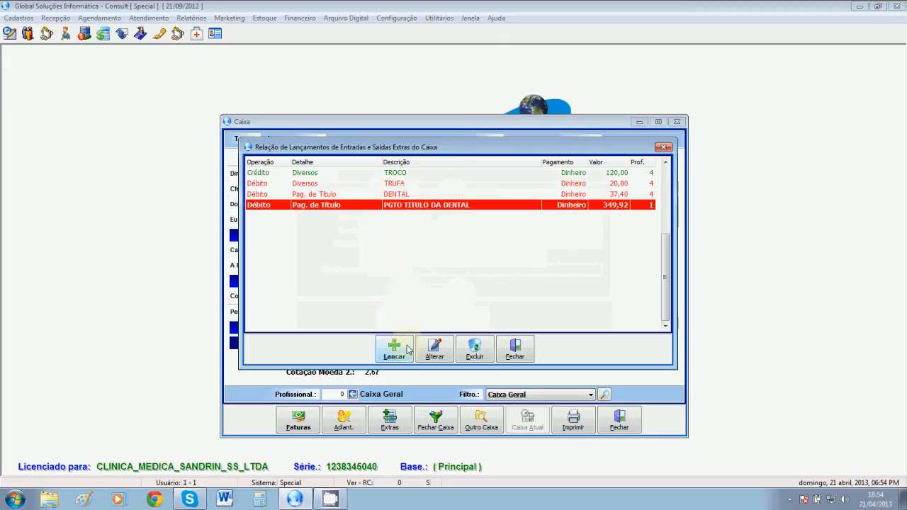
pyautogui.click(443, 353)
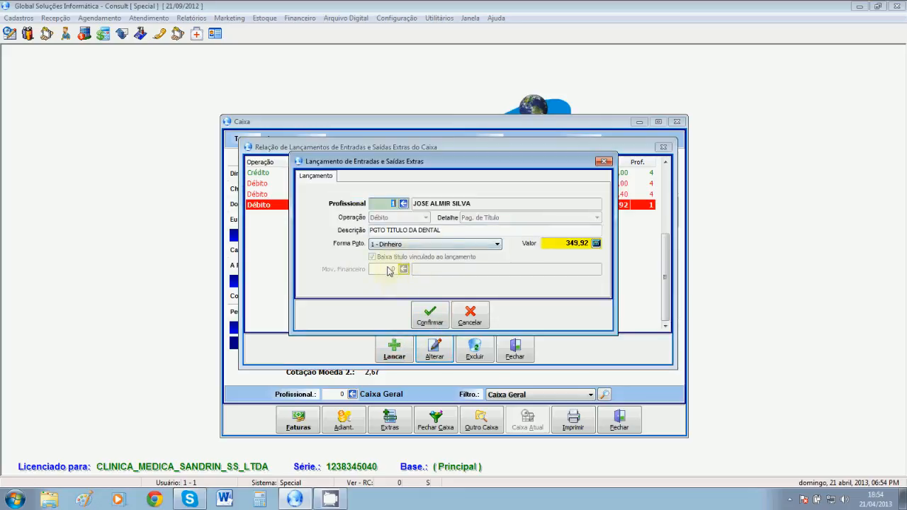
pyautogui.click(472, 319)
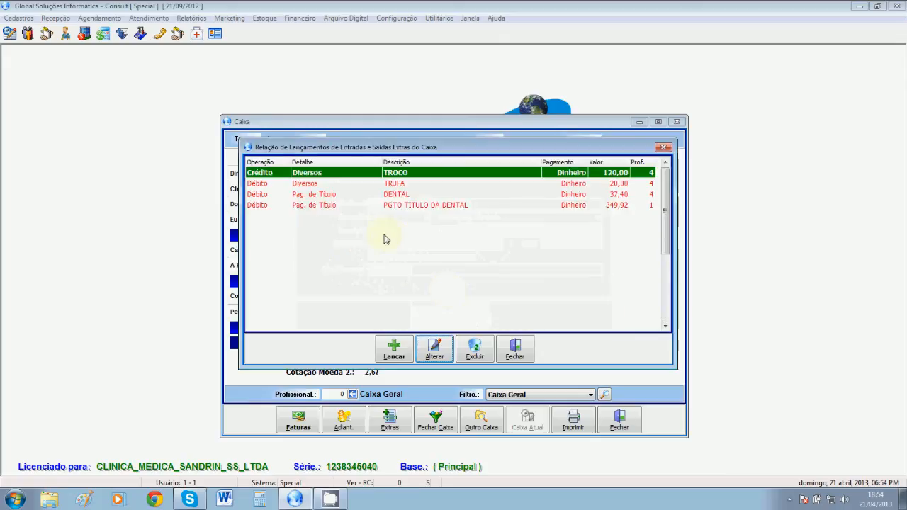
pyautogui.click(387, 207)
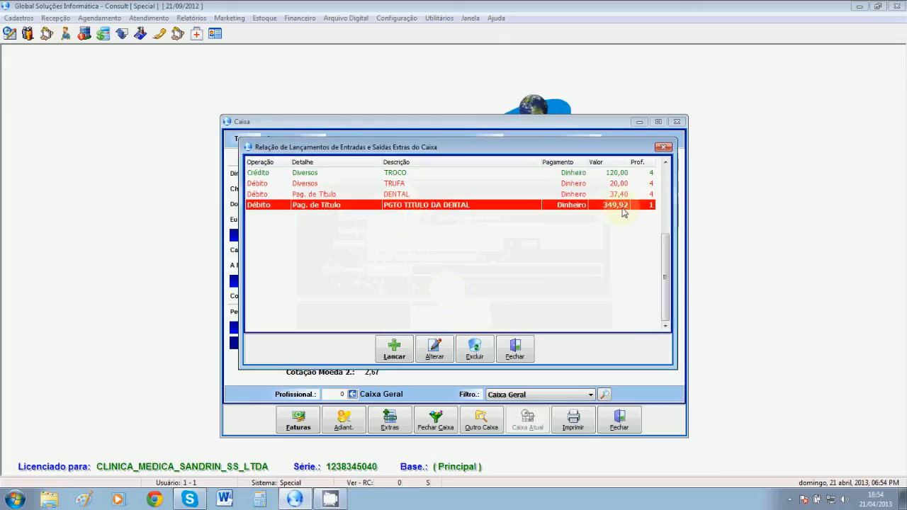
pyautogui.click(514, 348)
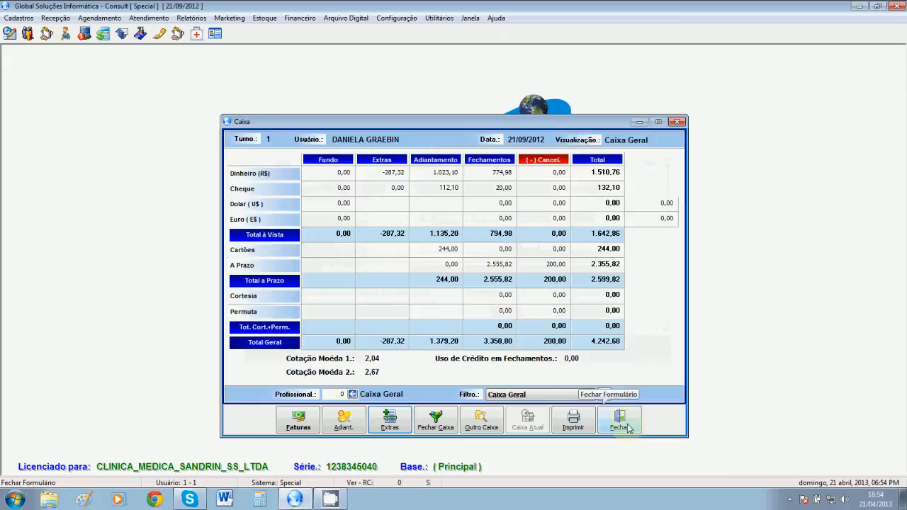
# Step: Close the cash register and list professional 1's movements in Movimento Financeiro for all account types
pyautogui.click(619, 420)
pyautogui.click(299, 17)
pyautogui.click(333, 33)
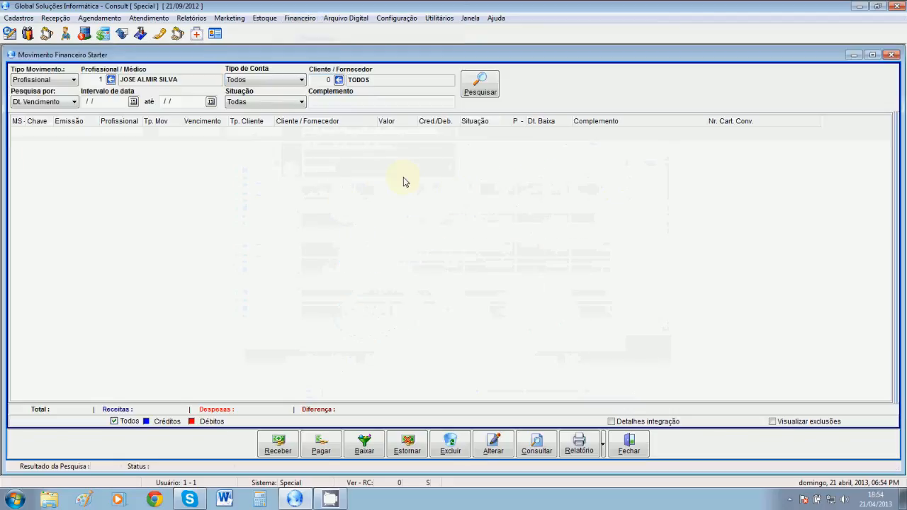
pyautogui.click(481, 87)
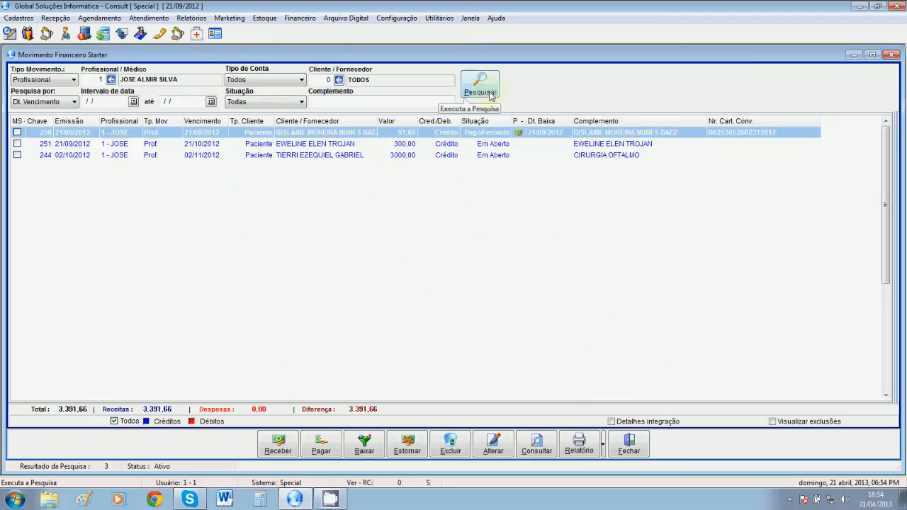
# Step: List the financial movements of type Ambos and examine the 349,92 INTERNATIONAL PHARMACEUT title's status
pyautogui.click(74, 79)
pyautogui.click(22, 107)
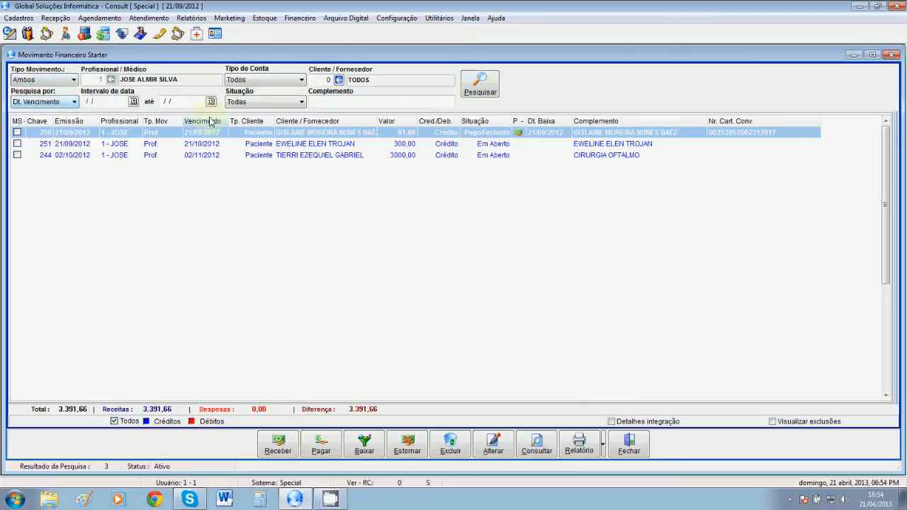
pyautogui.click(481, 86)
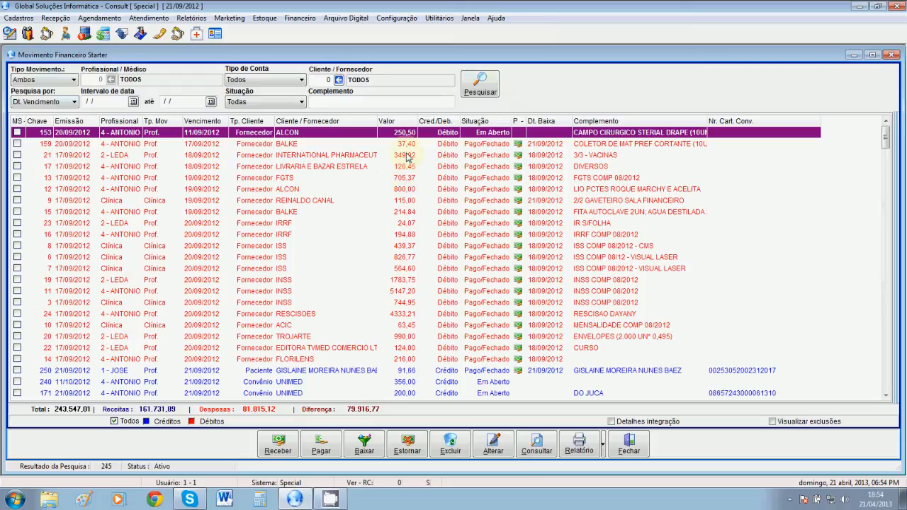
pyautogui.click(389, 157)
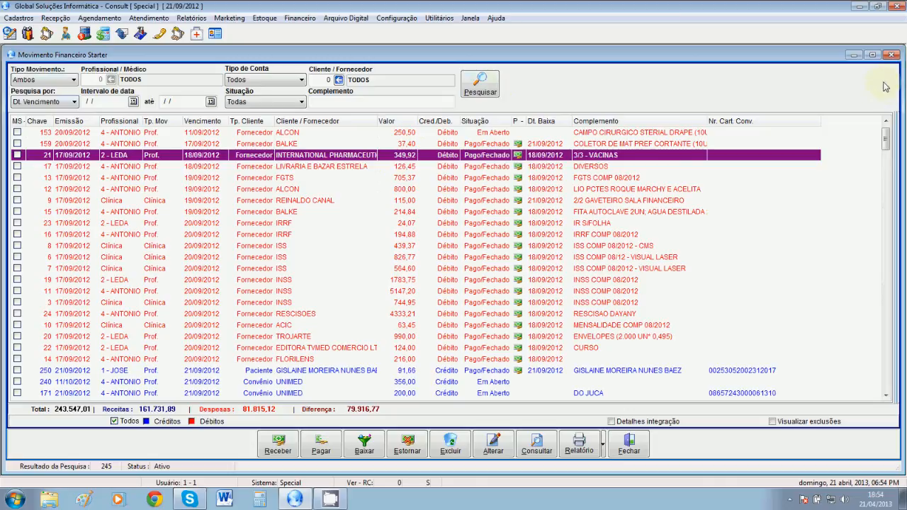
# Step: Close the financial movements, open the cash register and review the amounts in its extra entries list
pyautogui.click(892, 55)
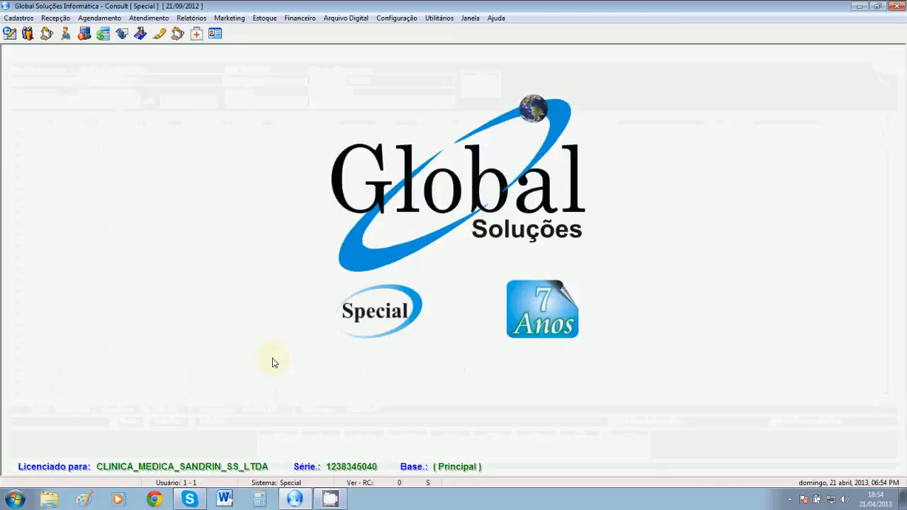
pyautogui.click(104, 35)
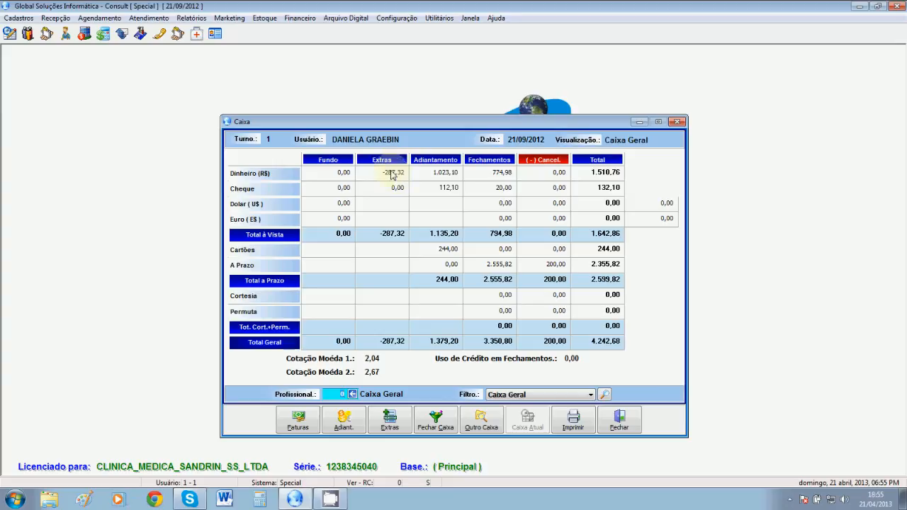
pyautogui.click(391, 419)
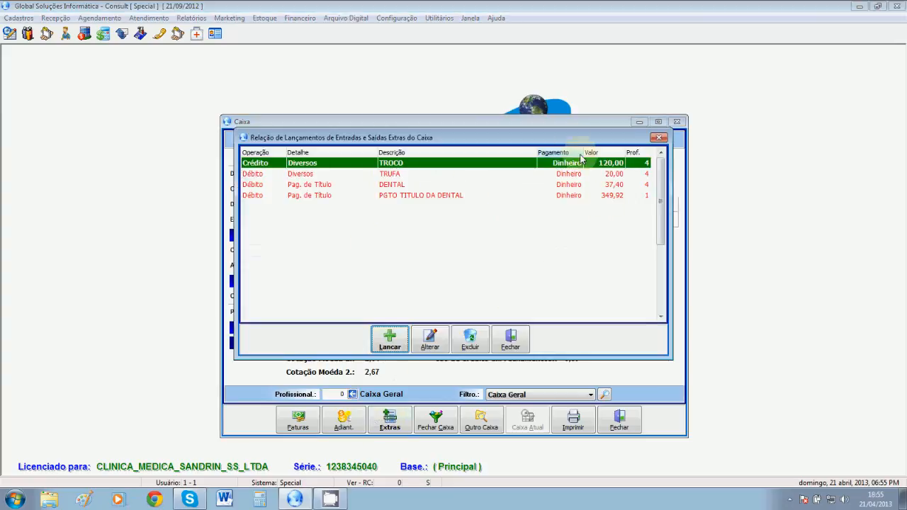
pyautogui.moveTo(575, 139); pyautogui.dragTo(577, 246)
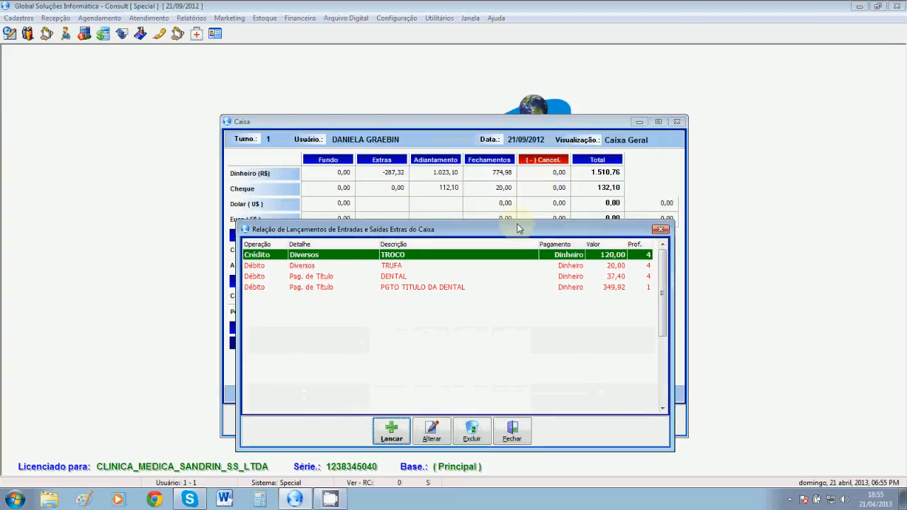
pyautogui.click(433, 277)
pyautogui.click(611, 255)
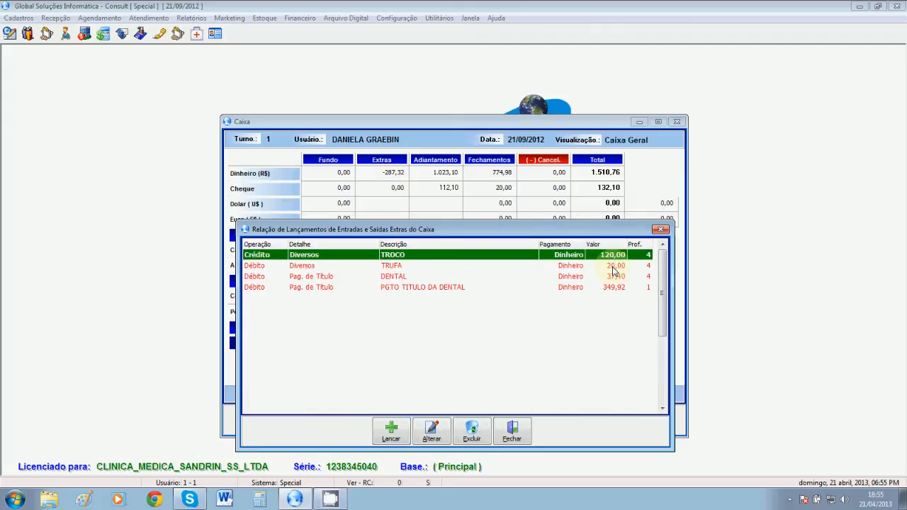
pyautogui.click(602, 265)
pyautogui.click(614, 287)
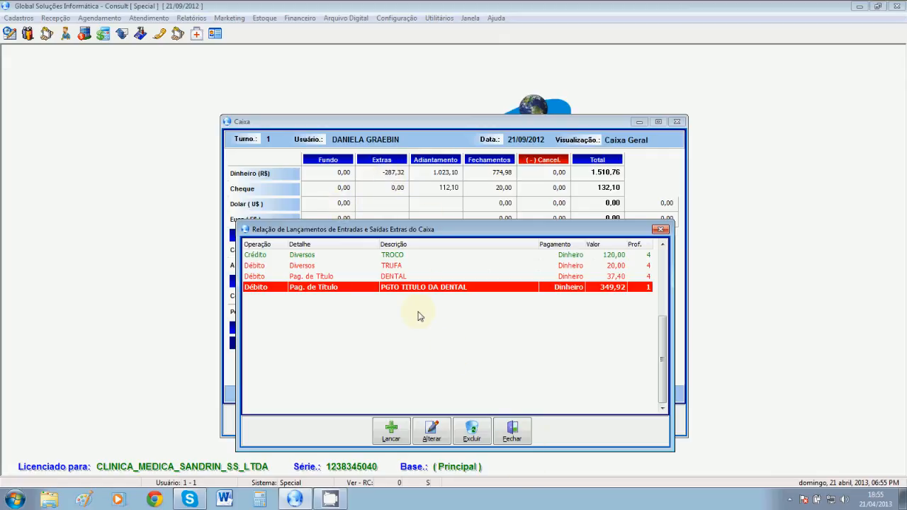
# Step: Create an extra Crédito entry of detail Diversos, described PGTO ESTA QUALQUER, with a value of 20,00 in Dinheiro
pyautogui.click(394, 433)
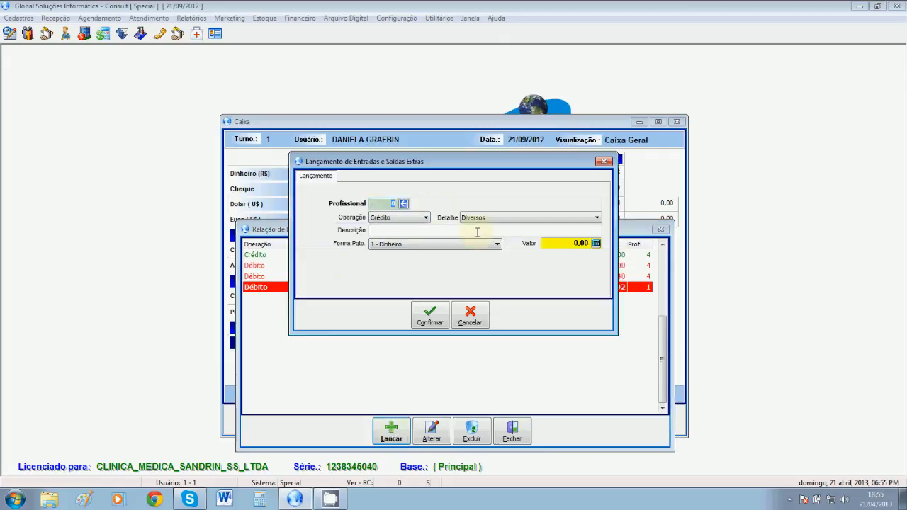
pyautogui.click(426, 218)
pyautogui.click(425, 223)
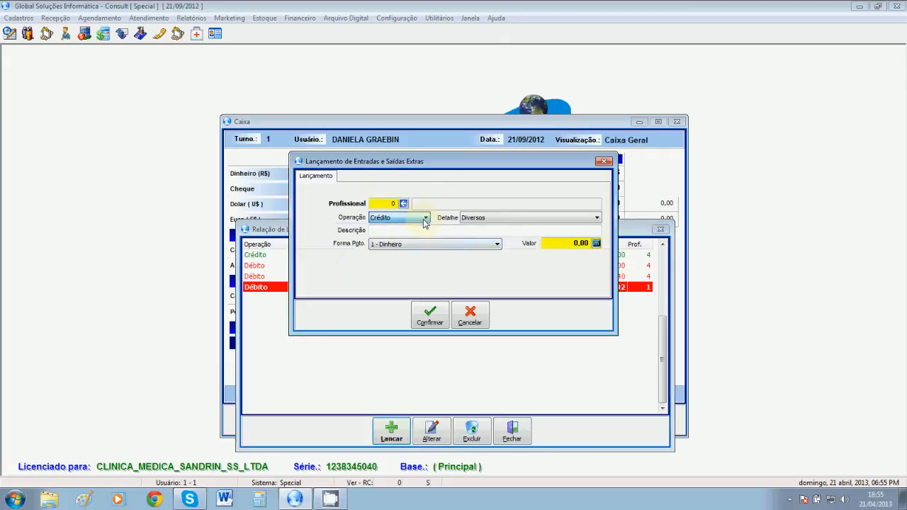
pyautogui.click(551, 219)
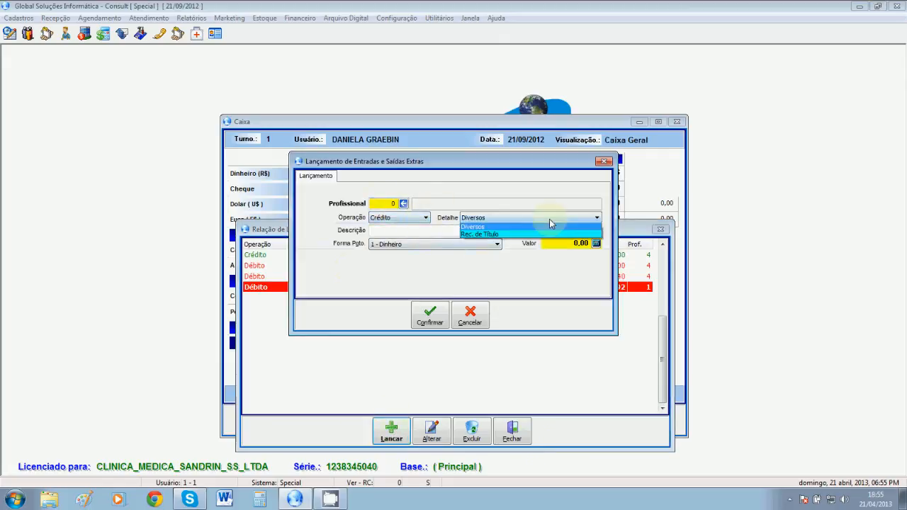
pyautogui.click(508, 227)
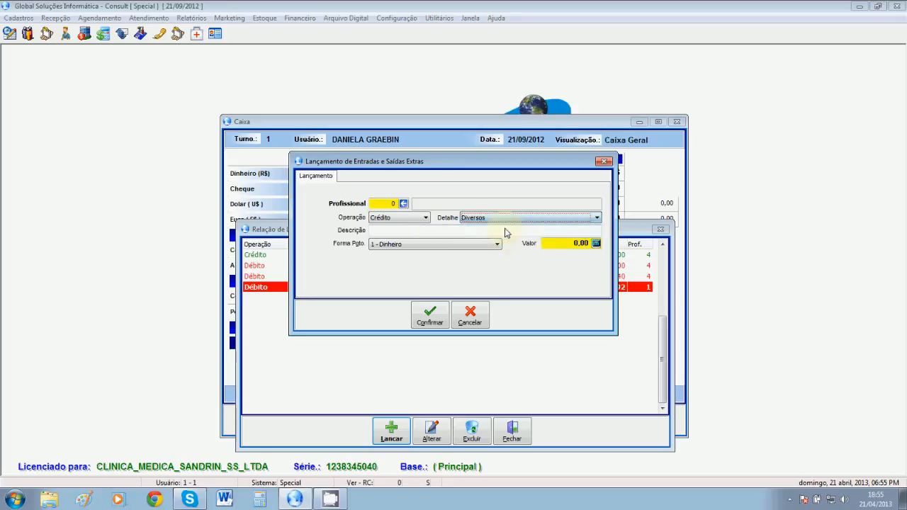
pyautogui.click(429, 231)
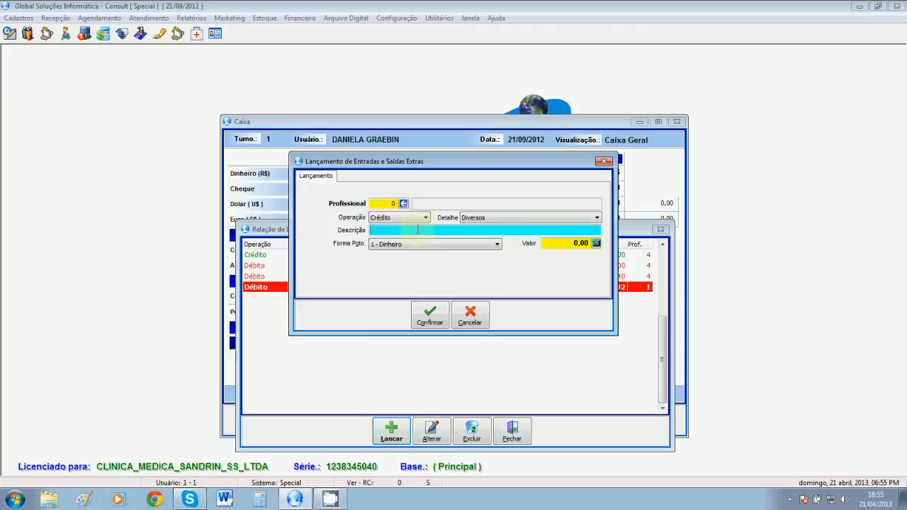
pyautogui.write('PGTO ESTA QUALQUER')
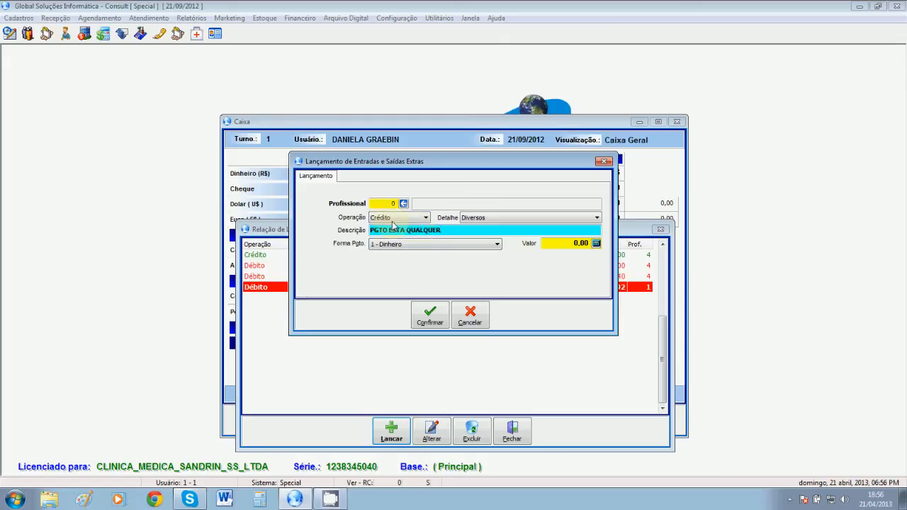
pyautogui.click(564, 243)
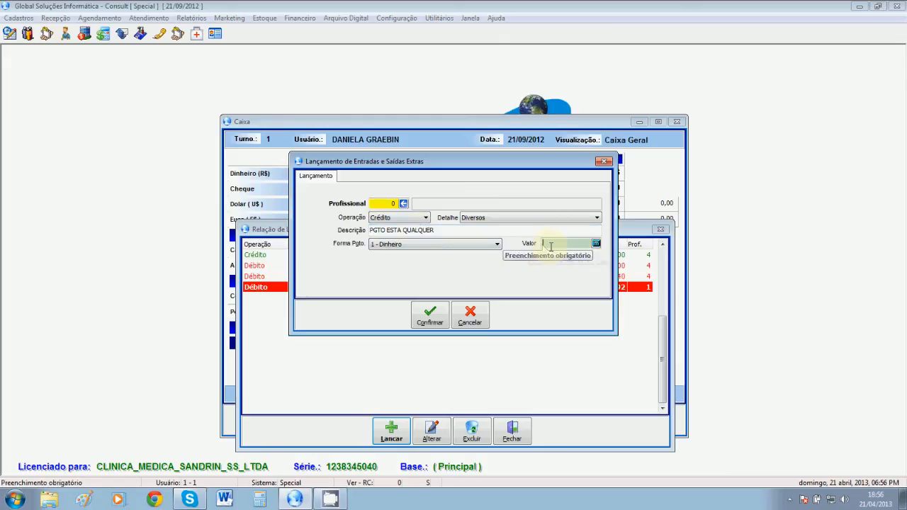
pyautogui.write('20')
# Step: Assign professional 1 to the entry, save it without integrating it with Movimento Financeiro and close the extras list
pyautogui.click(429, 314)
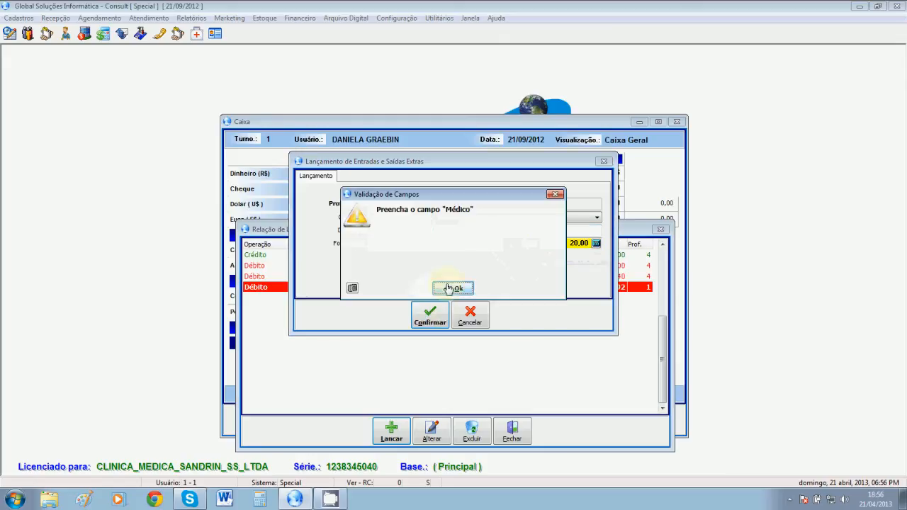
pyautogui.click(452, 288)
pyautogui.write('1')
pyautogui.press('Tab')
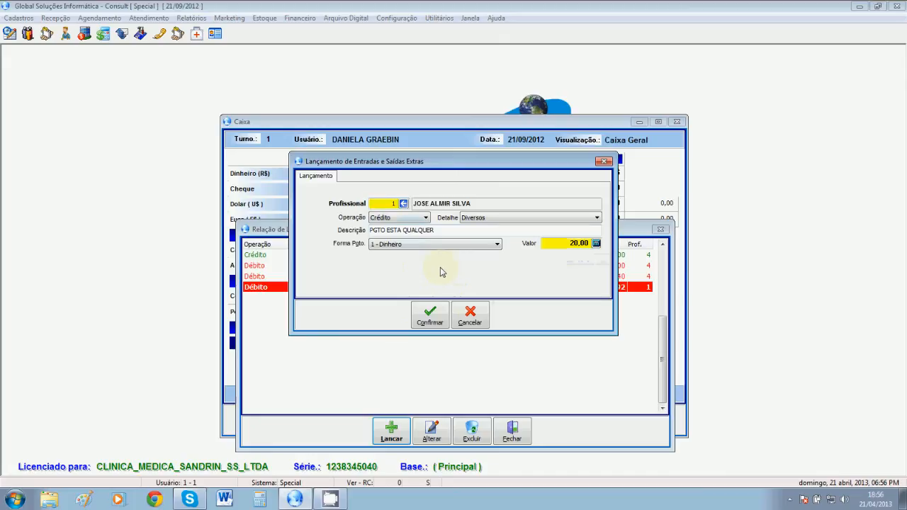
pyautogui.click(431, 315)
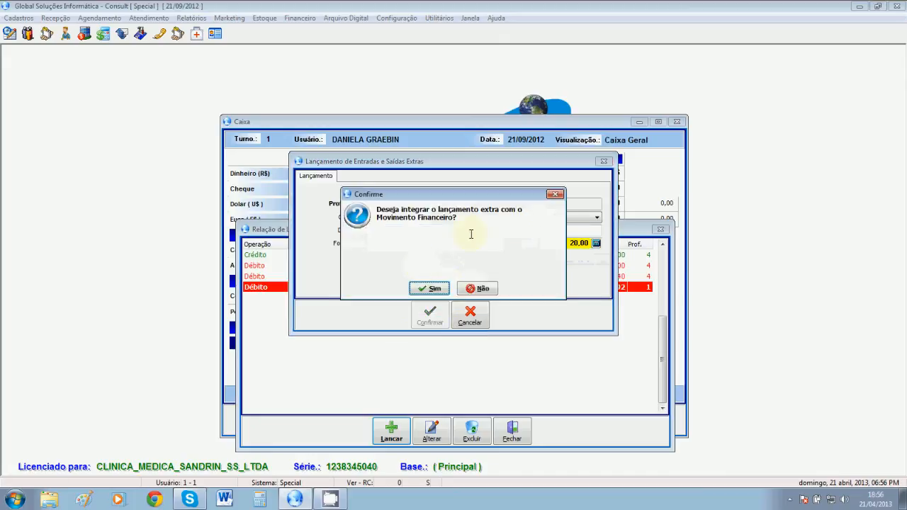
pyautogui.moveTo(399, 217); pyautogui.dragTo(443, 223)
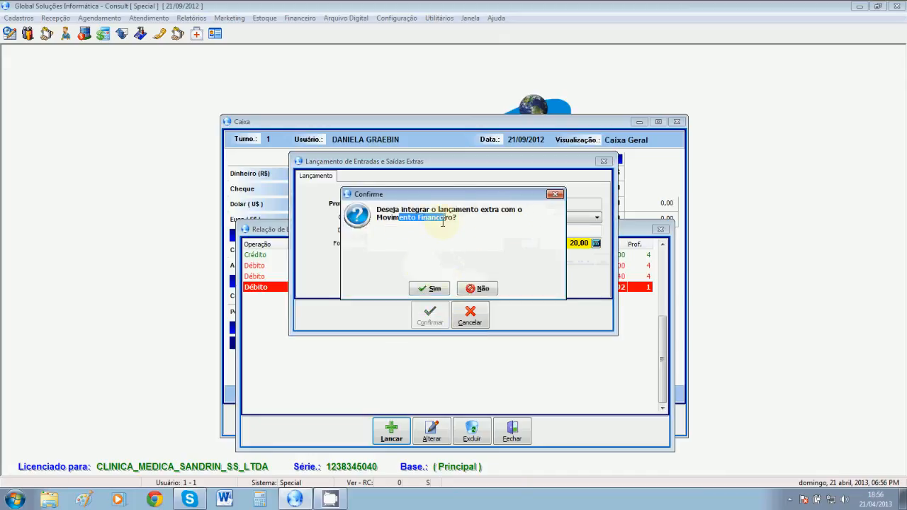
pyautogui.click(443, 223)
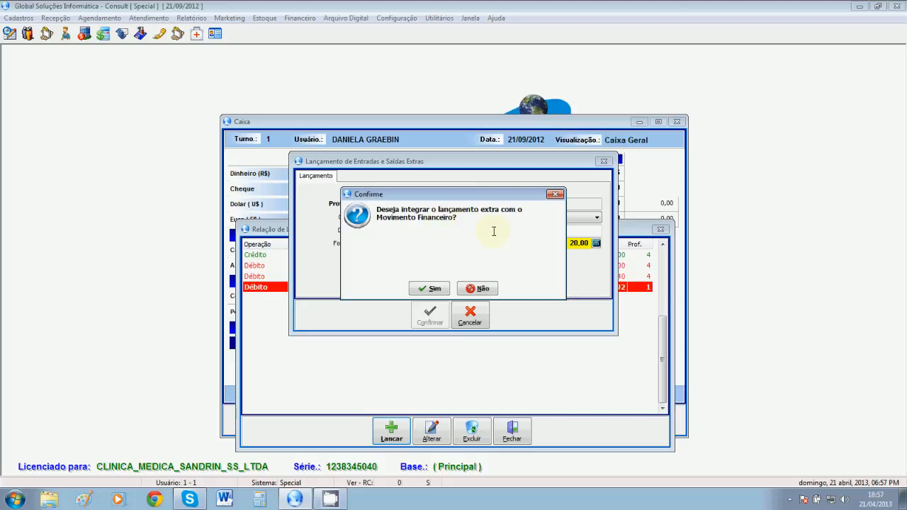
pyautogui.click(478, 288)
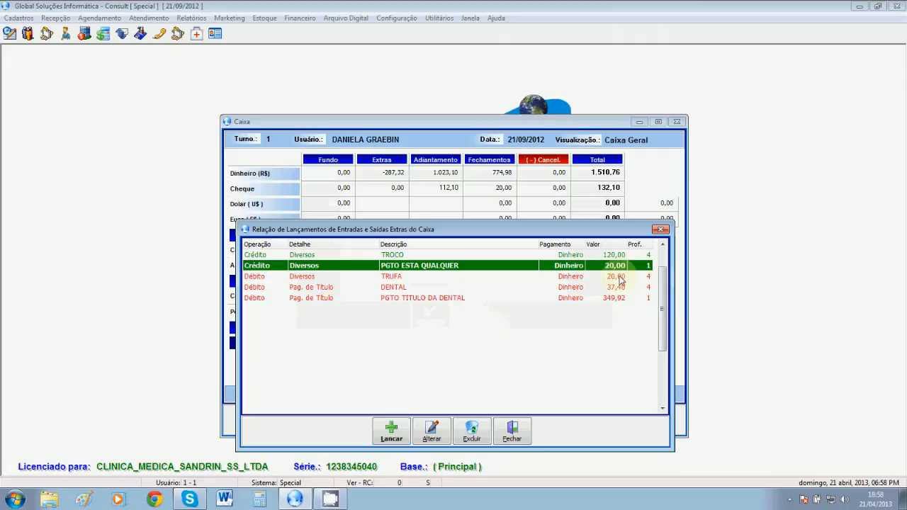
pyautogui.click(513, 431)
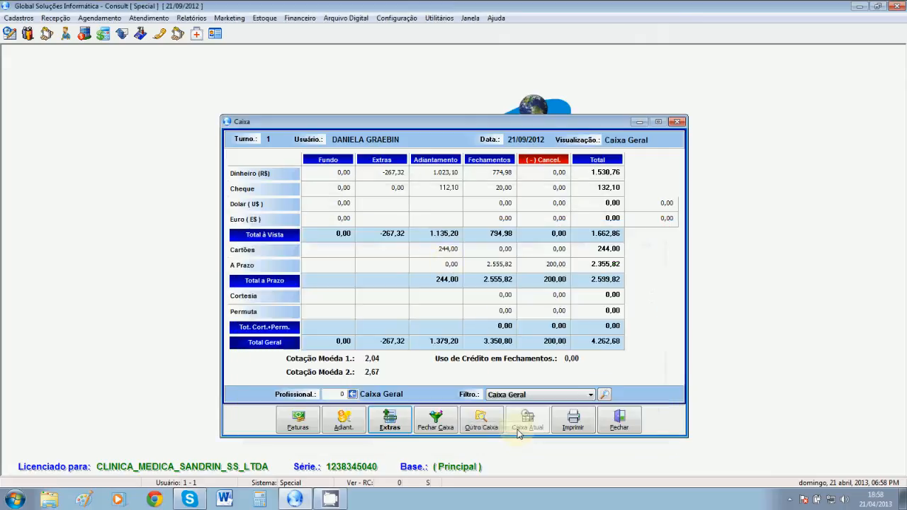
# Step: Delete the TRUFA debit entry from the cash register's extras and close the list
pyautogui.click(390, 425)
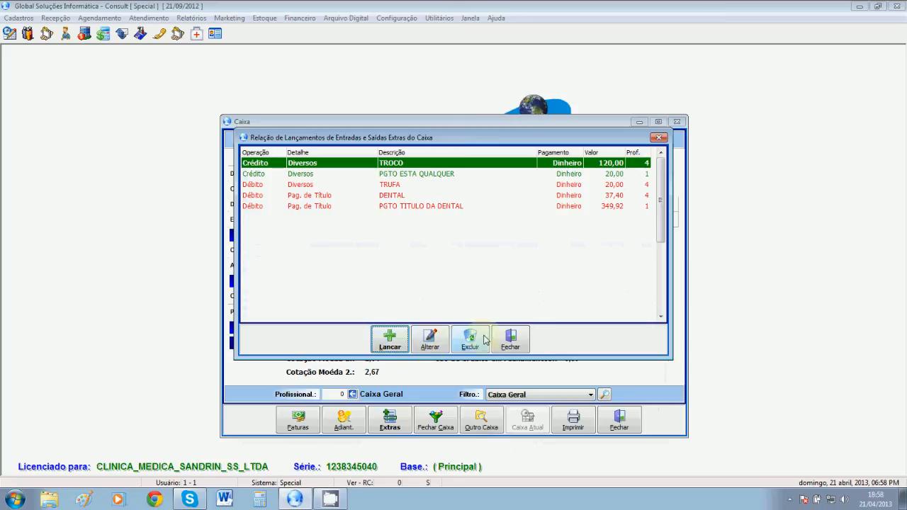
pyautogui.click(560, 186)
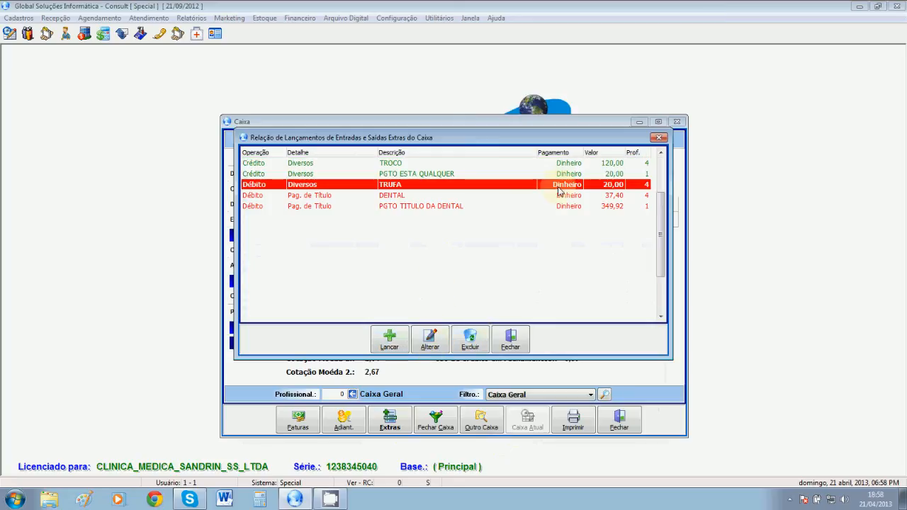
pyautogui.click(471, 346)
pyautogui.click(413, 286)
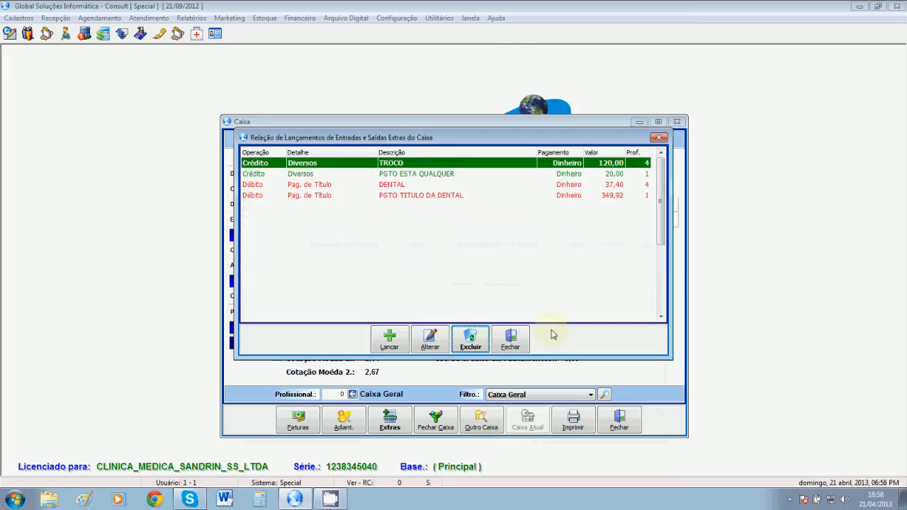
pyautogui.click(510, 338)
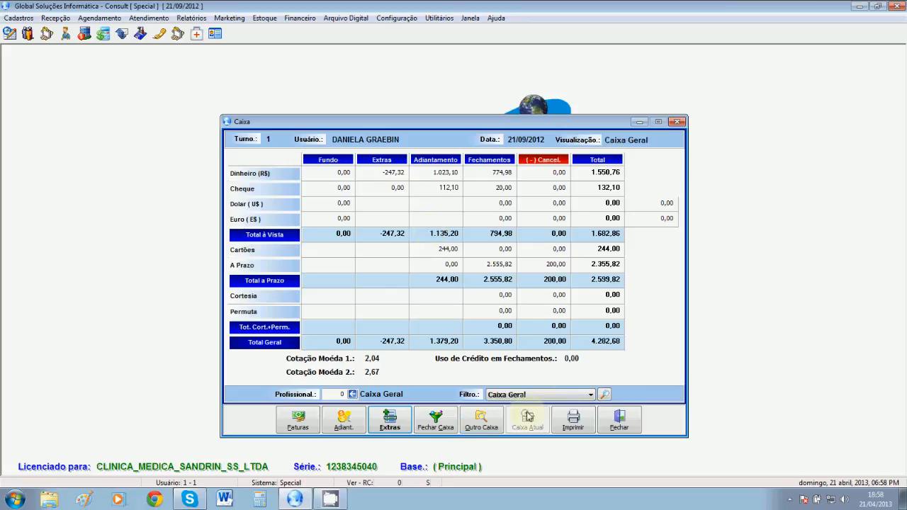
# Step: View the cash register of 20/09/2012, shift 1, and return to the current register
pyautogui.click(479, 422)
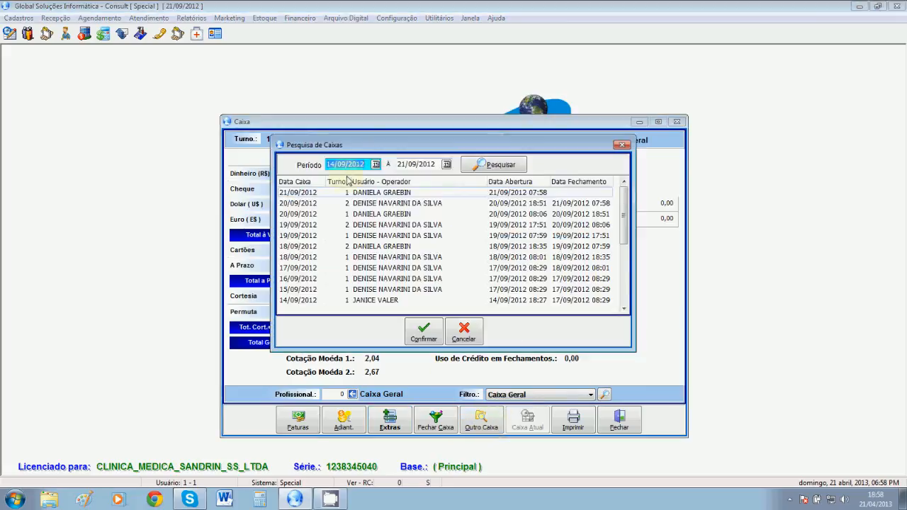
pyautogui.click(406, 224)
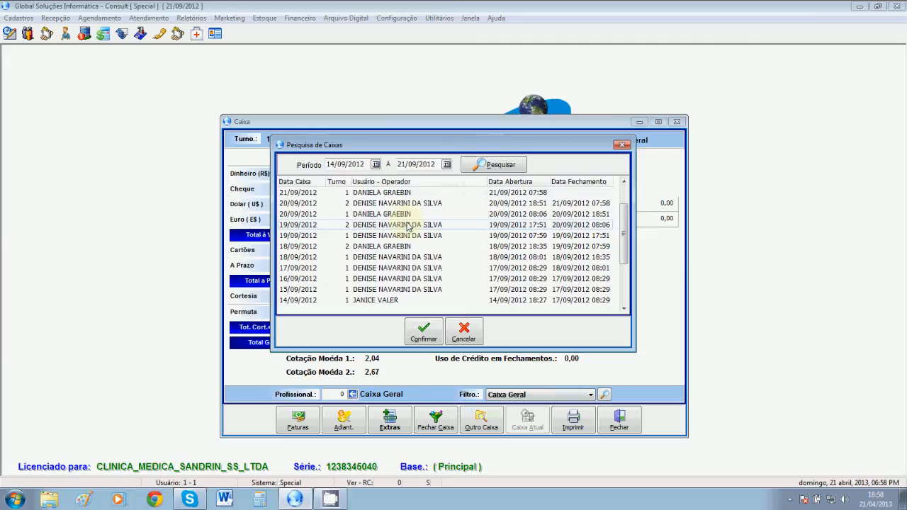
pyautogui.click(402, 214)
pyautogui.click(423, 331)
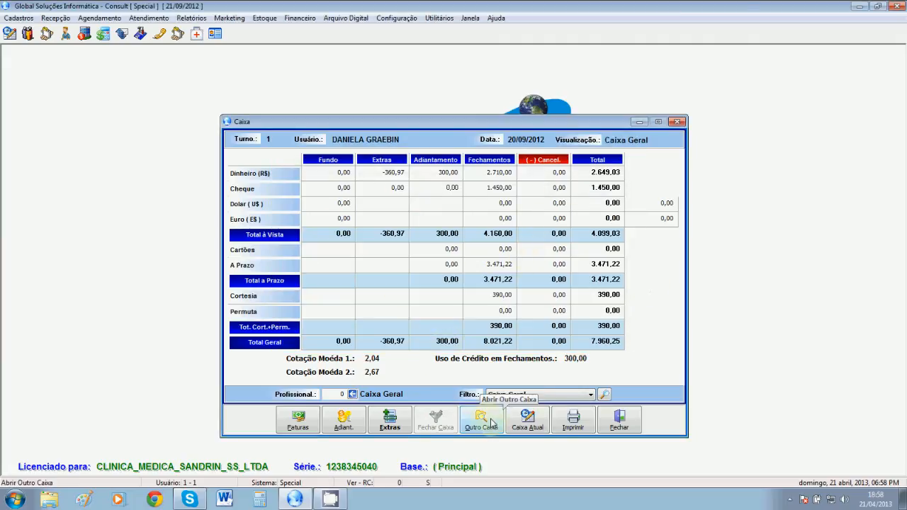
pyautogui.click(532, 426)
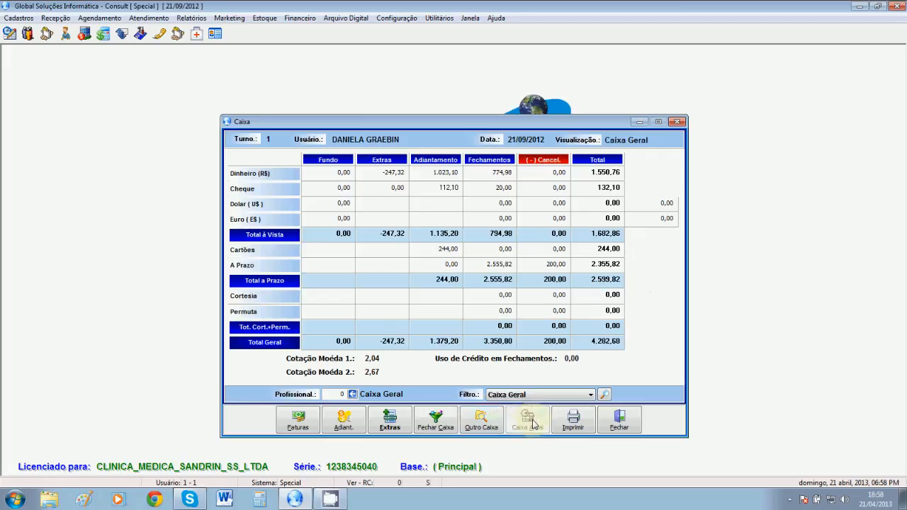
# Step: Generate the Caixa Geral report without payment details, term-closing client, closed commands or advance observations, ordered by Tipo Faturamento
pyautogui.click(572, 422)
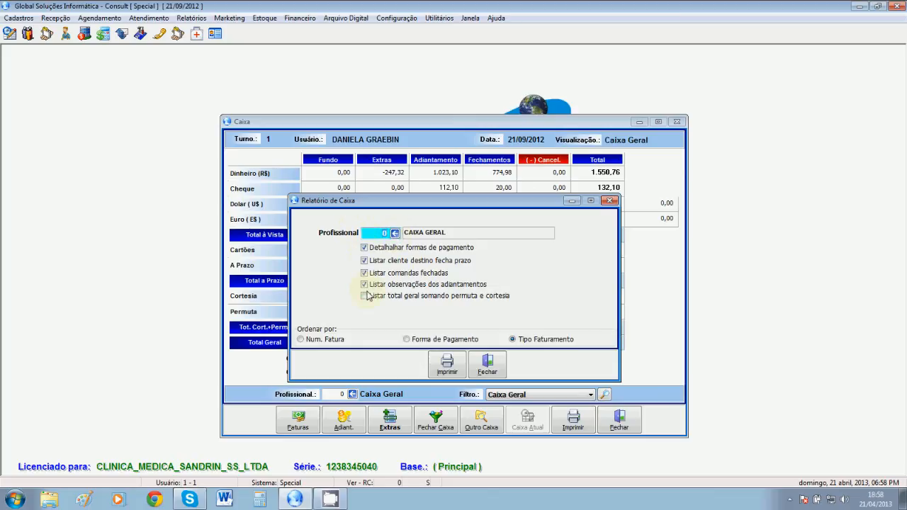
pyautogui.click(365, 247)
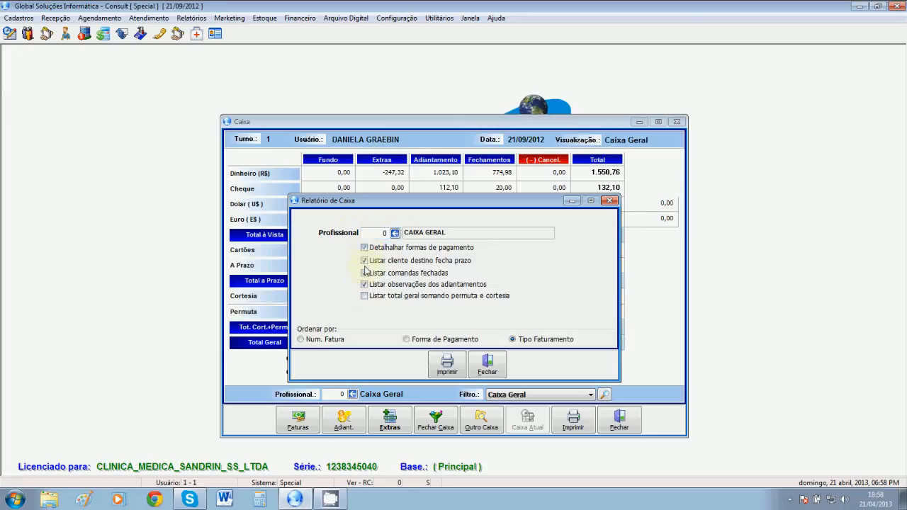
pyautogui.click(365, 273)
pyautogui.click(365, 285)
pyautogui.click(364, 260)
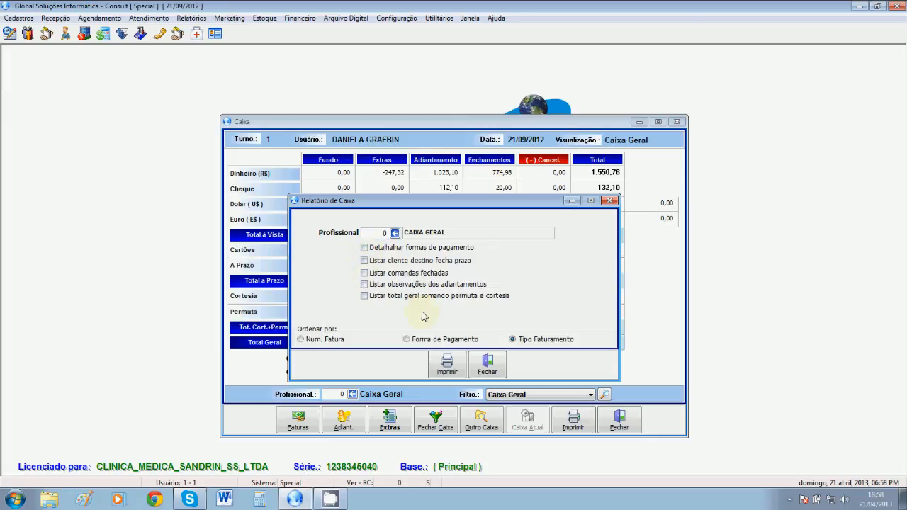
pyautogui.click(446, 367)
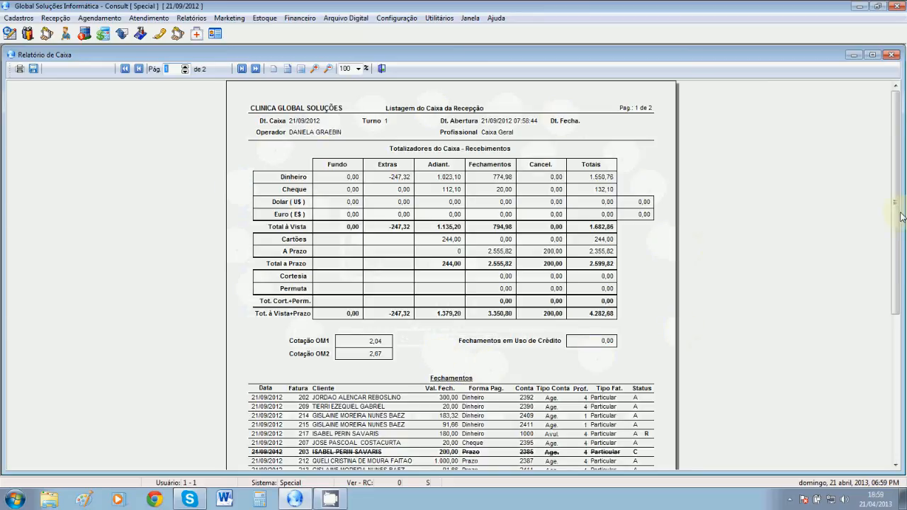
# Step: Examine the report's closings and advances on page 1 and the extras on page 2
pyautogui.moveTo(899, 213); pyautogui.dragTo(904, 333)
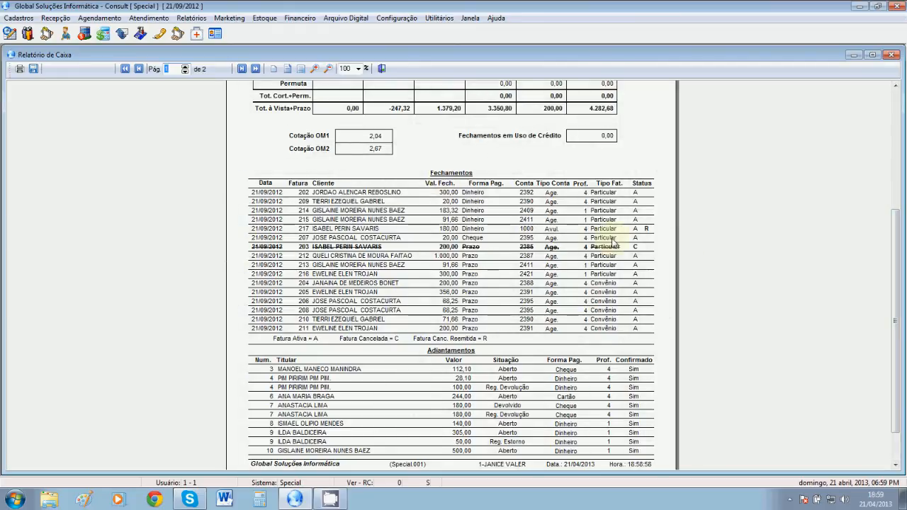
pyautogui.scroll(-2, 904, 326)
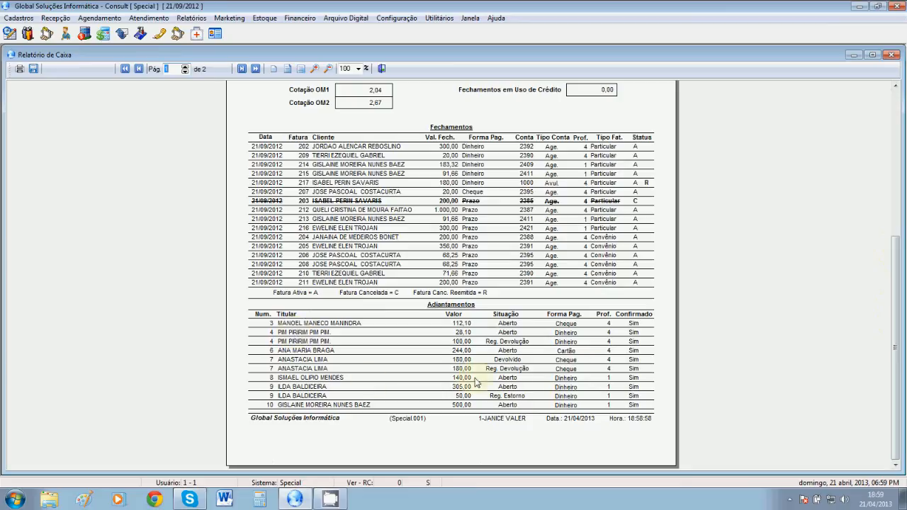
pyautogui.click(242, 68)
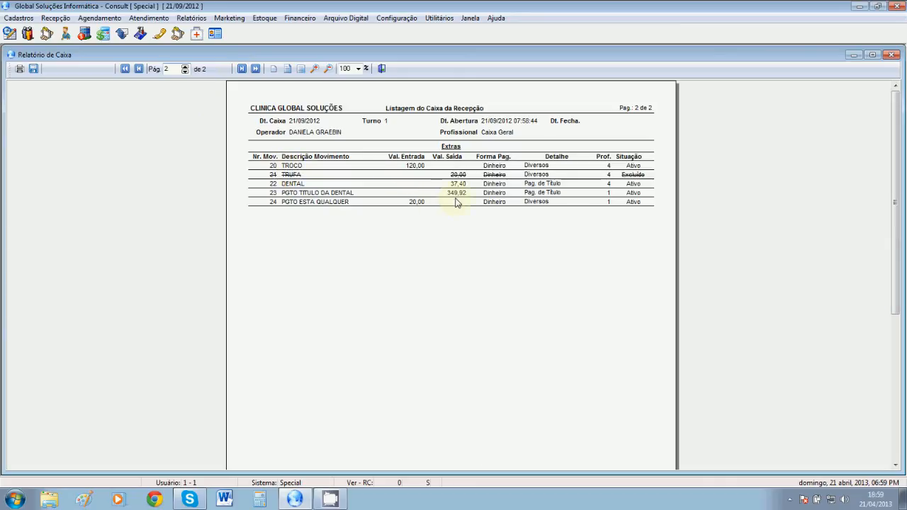
# Step: Examine the totals, closings and advances on page 1 of the cash report, and close the report with its options
pyautogui.click(139, 69)
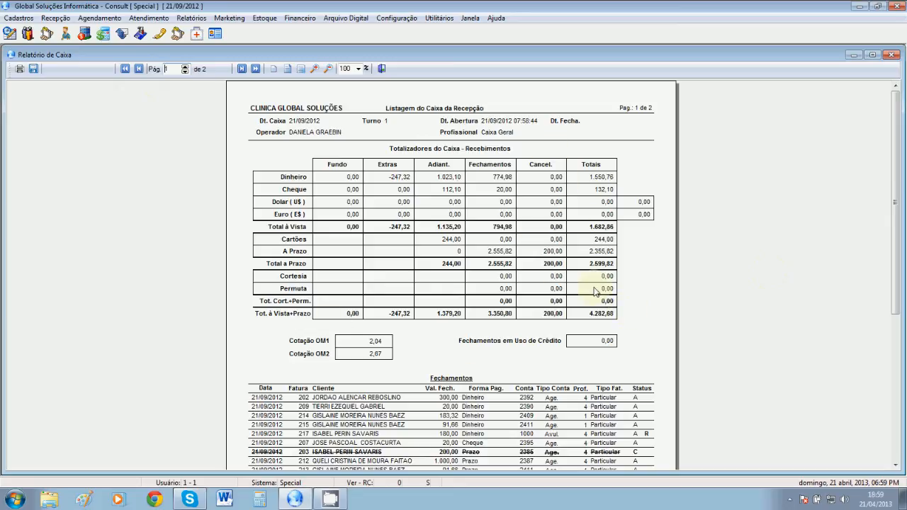
pyautogui.moveTo(897, 217); pyautogui.dragTo(898, 364)
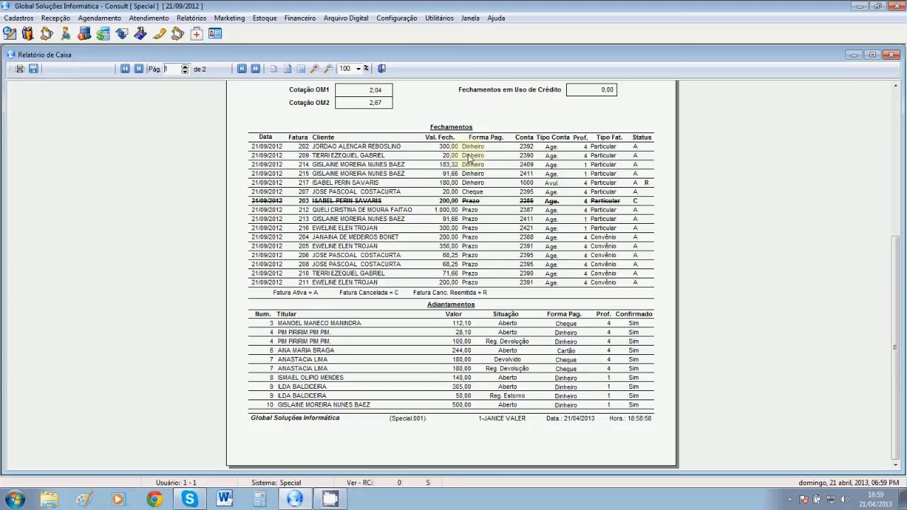
pyautogui.click(892, 55)
pyautogui.click(490, 367)
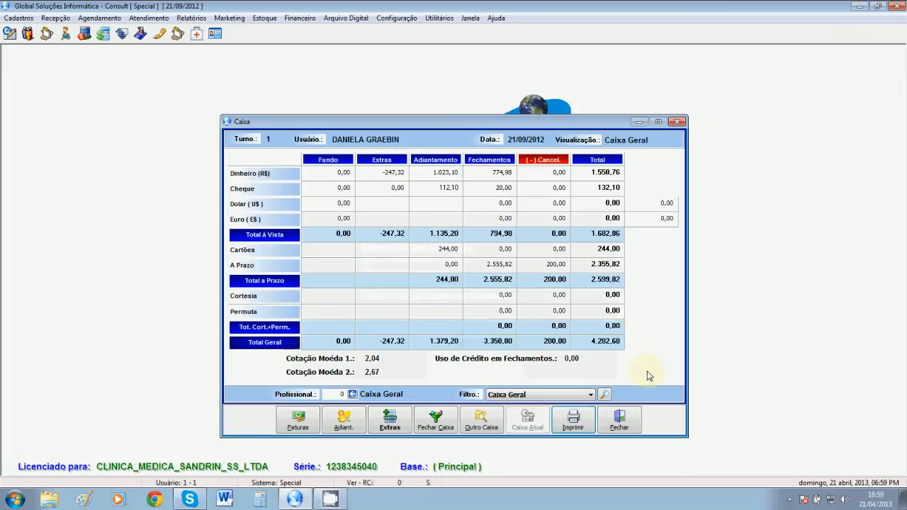
# Step: Filter the cash register by Resumo do Profissional and view the summaries of professionals 2, 3 and 4
pyautogui.click(588, 395)
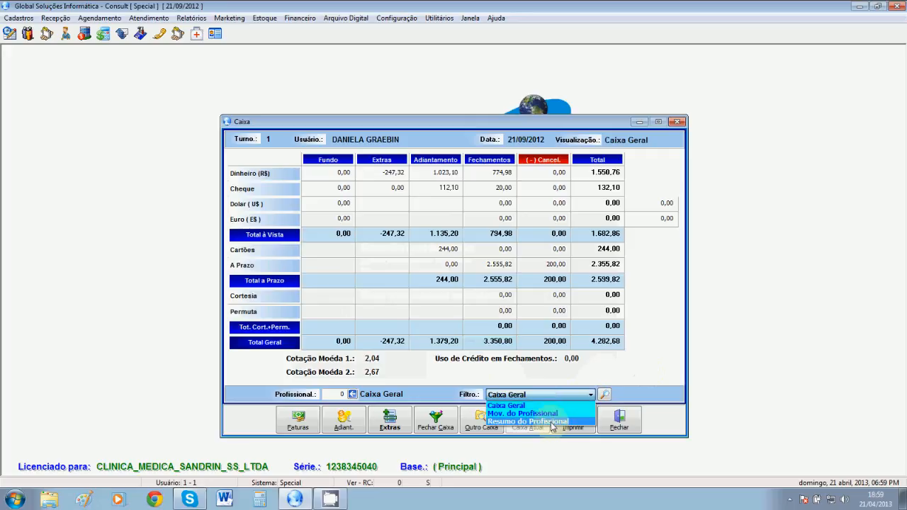
pyautogui.click(551, 422)
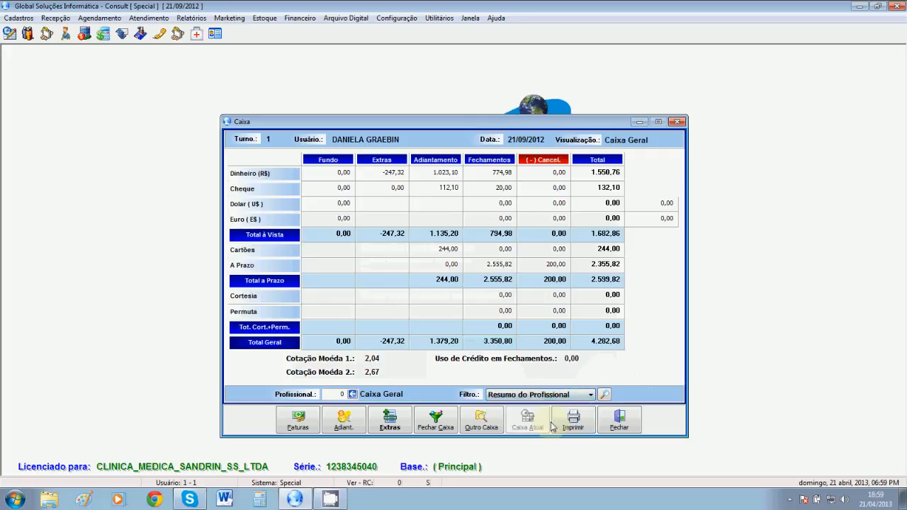
pyautogui.click(604, 395)
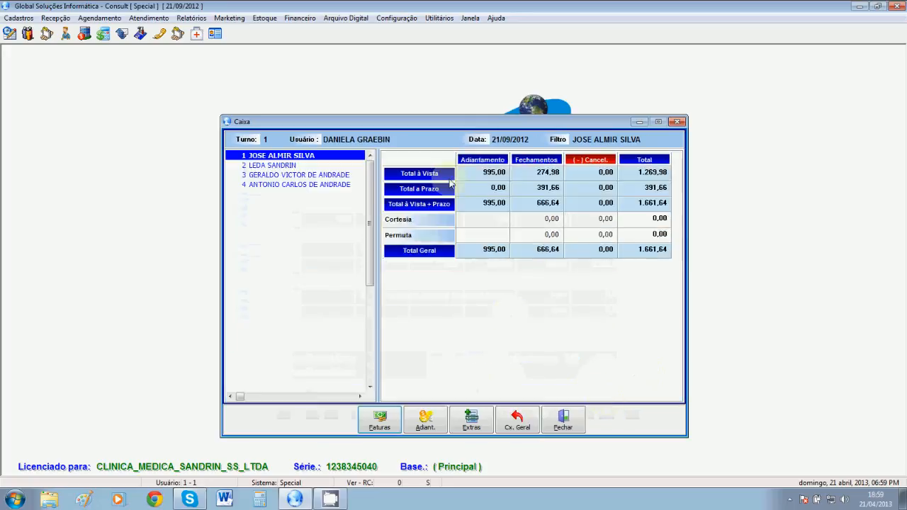
pyautogui.click(276, 166)
pyautogui.click(275, 175)
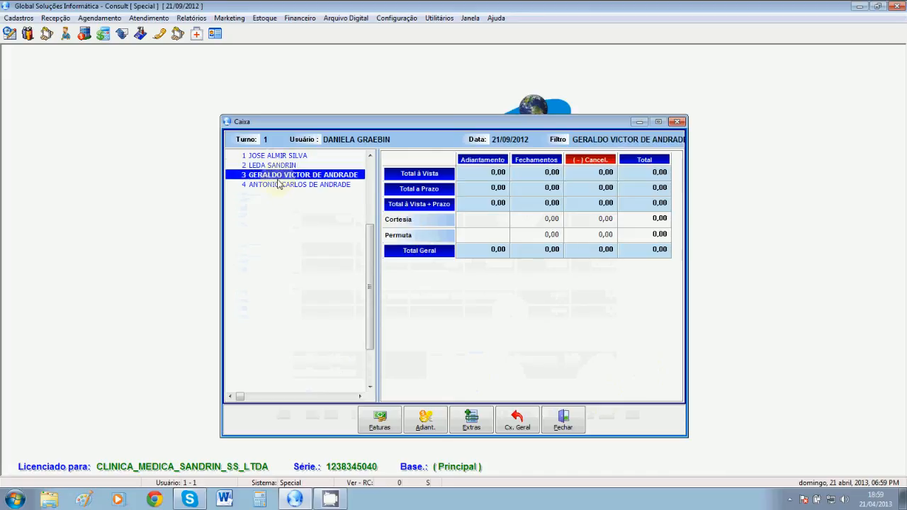
pyautogui.click(281, 184)
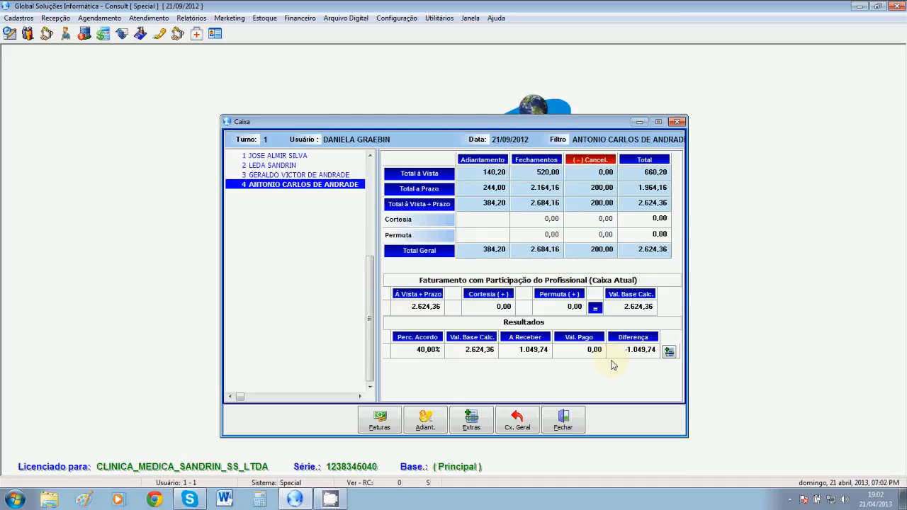
# Step: Record professional 4's production commission of 1.049,74 as a cash debit, without integrating it with the Movimento Financeiro
pyautogui.click(669, 351)
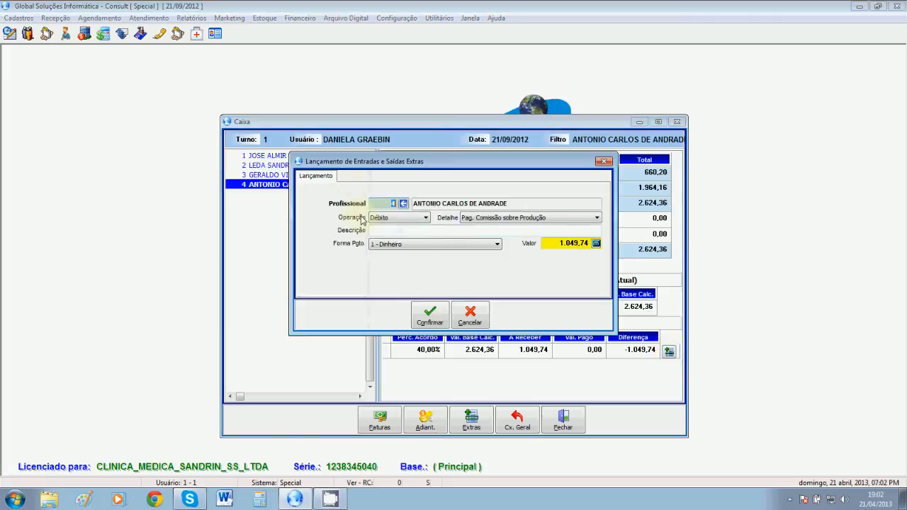
pyautogui.click(496, 231)
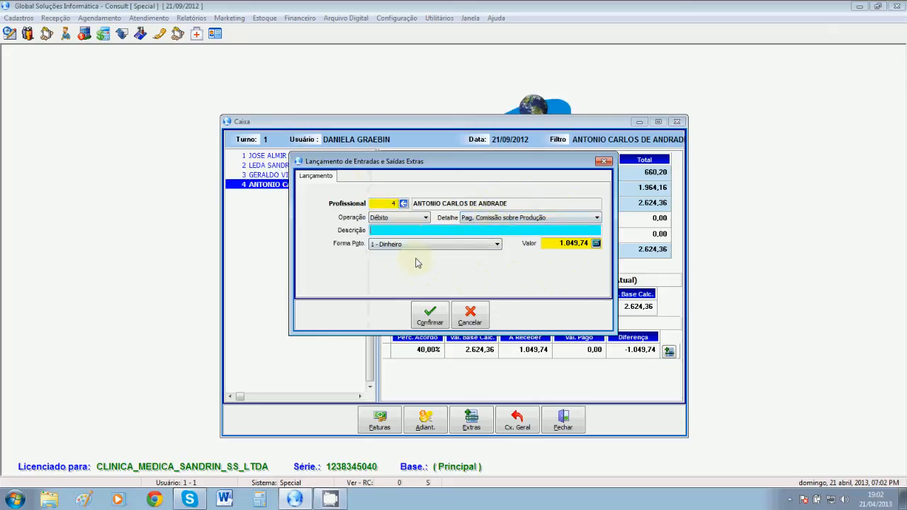
pyautogui.click(433, 322)
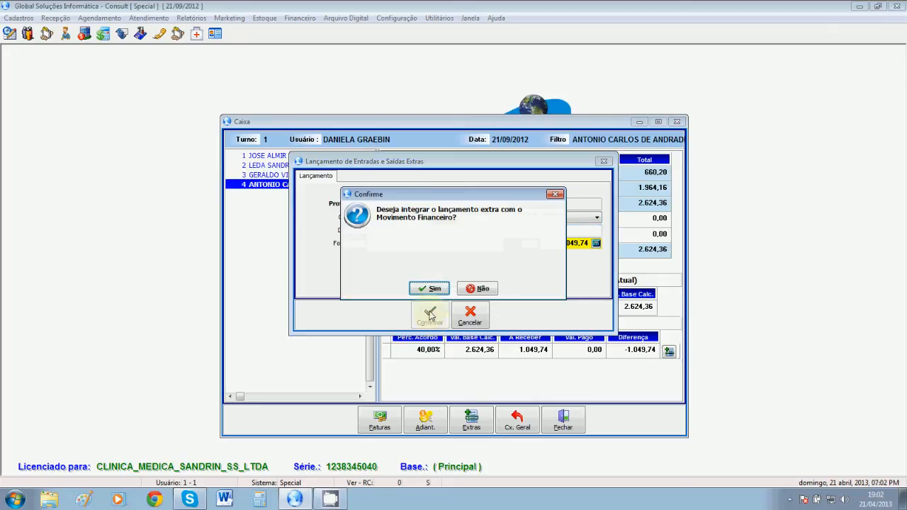
pyautogui.moveTo(385, 210); pyautogui.dragTo(454, 218)
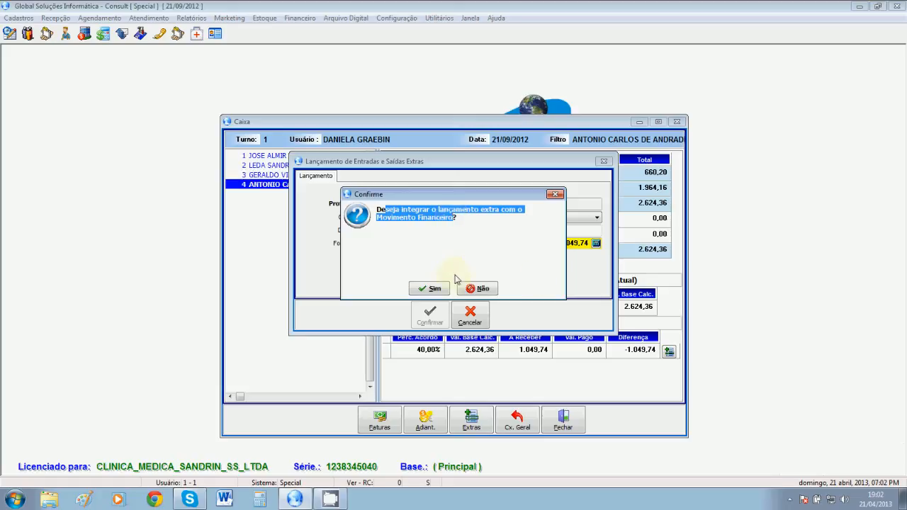
pyautogui.click(477, 289)
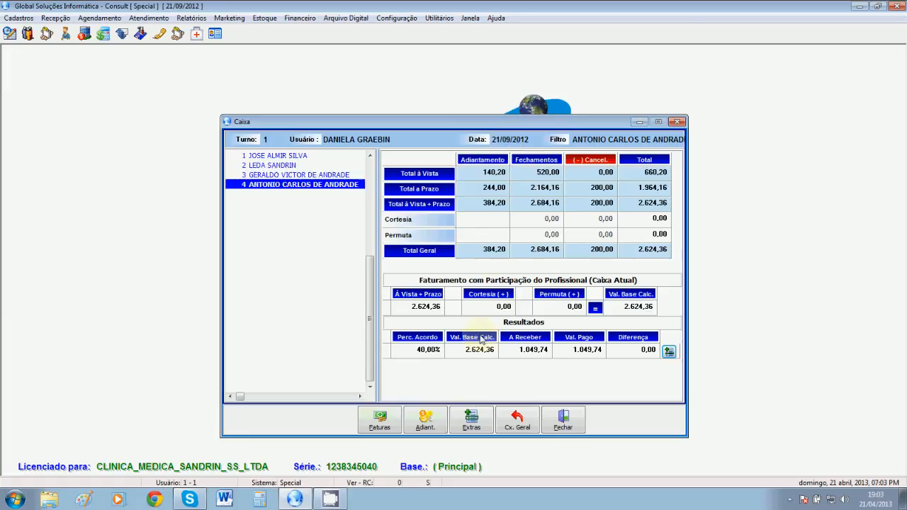
# Step: Return to the general cash register and set its filter to Mov. do Profissional
pyautogui.click(518, 420)
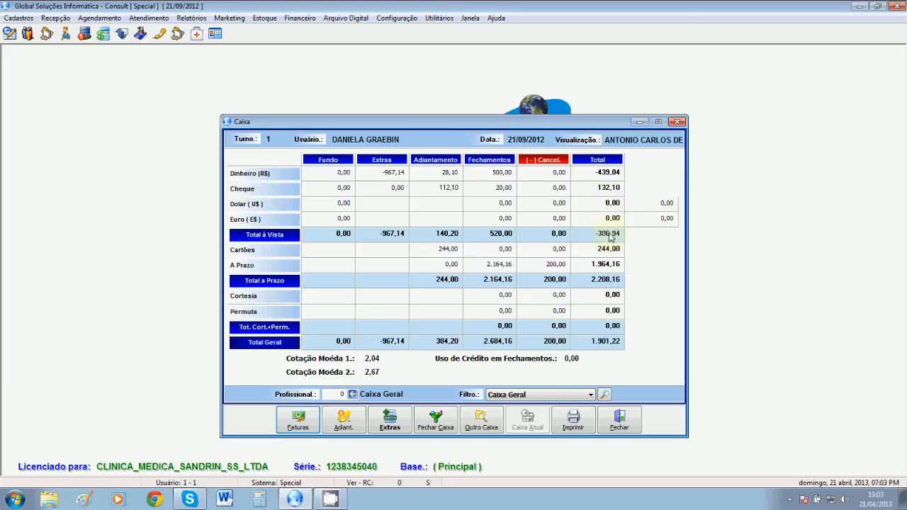
pyautogui.click(591, 394)
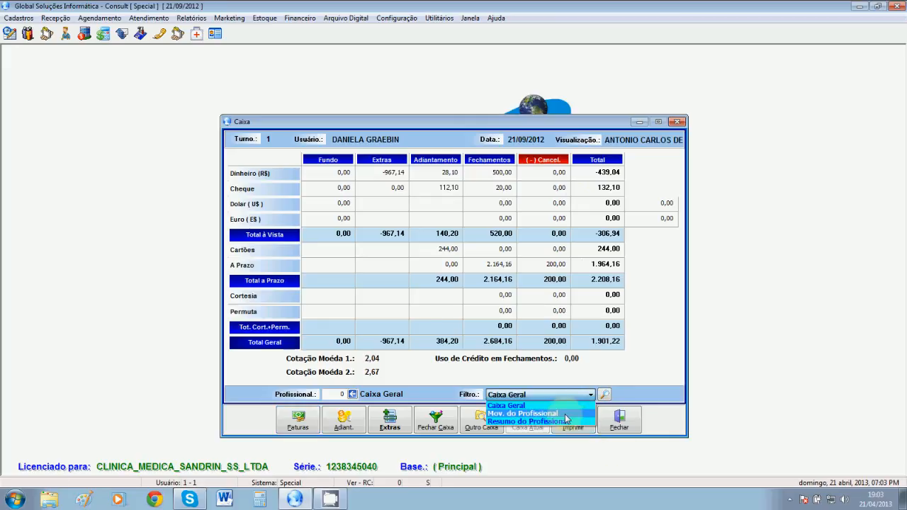
pyautogui.click(522, 413)
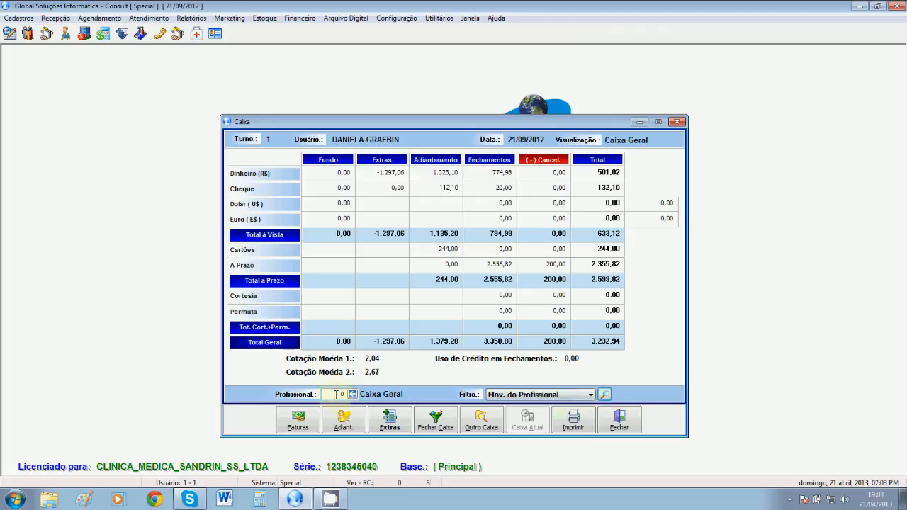
pyautogui.click(335, 394)
pyautogui.click(588, 395)
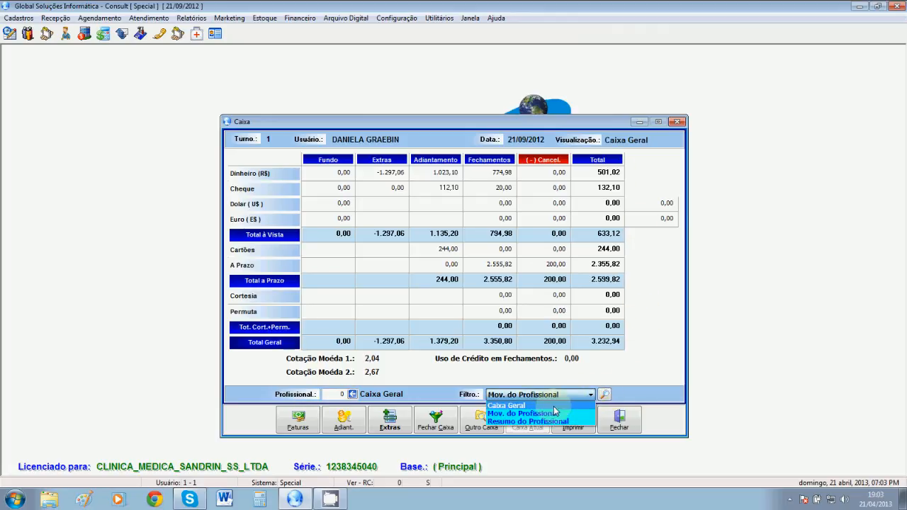